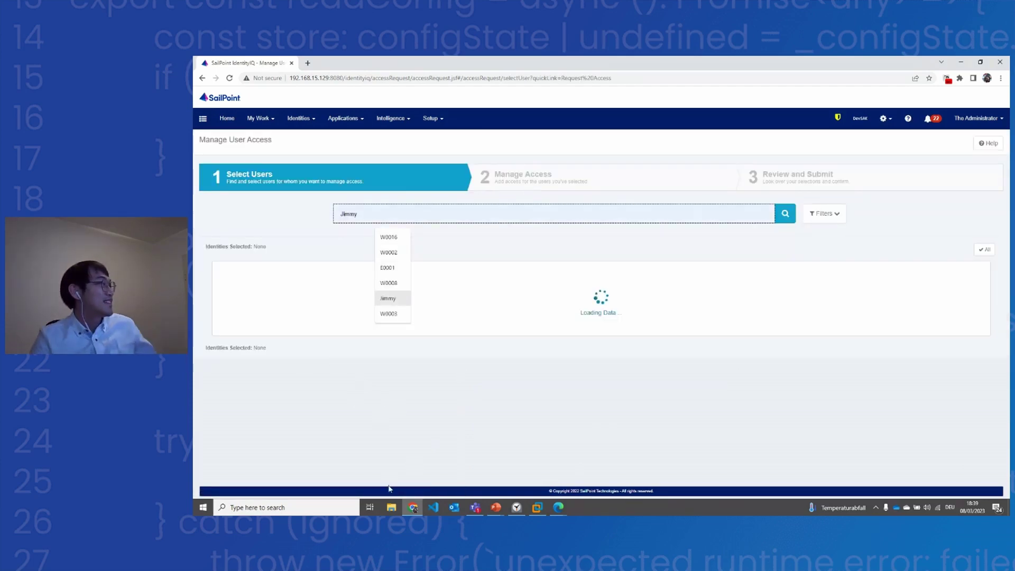
Step: Search the users by the employee's first name, select The Administrator, and proceed to access management
left_click(388, 298)
left_click(788, 405)
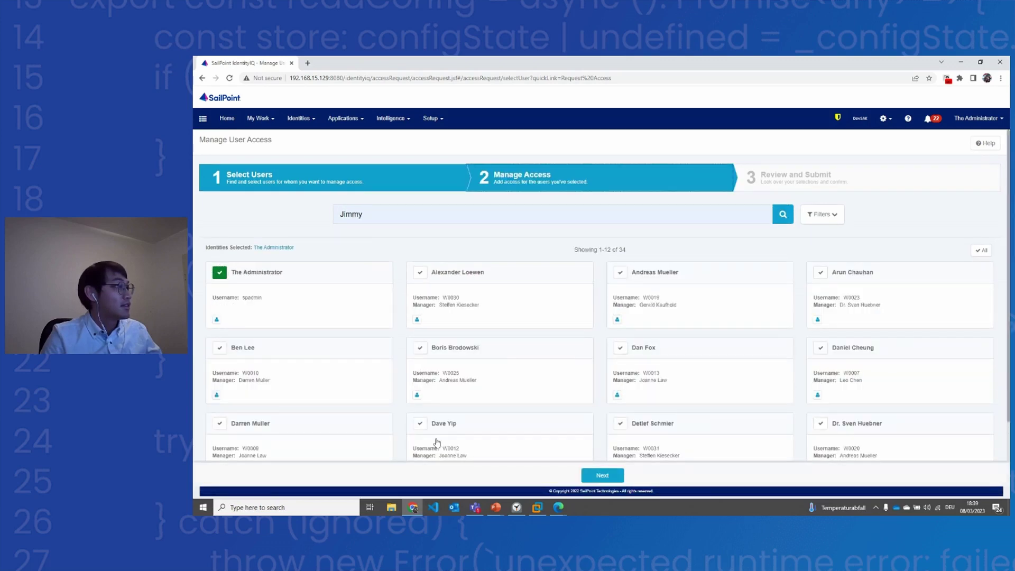
left_click(602, 475)
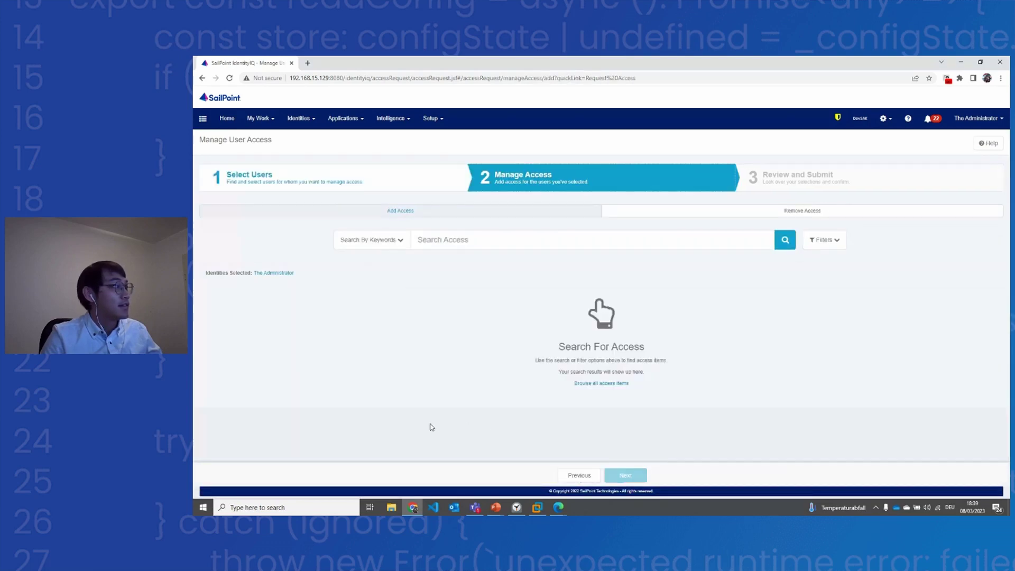
Step: Search the access items for "VPN" and select the VPN Access EMEA-Bus-01 role
type("VPN")
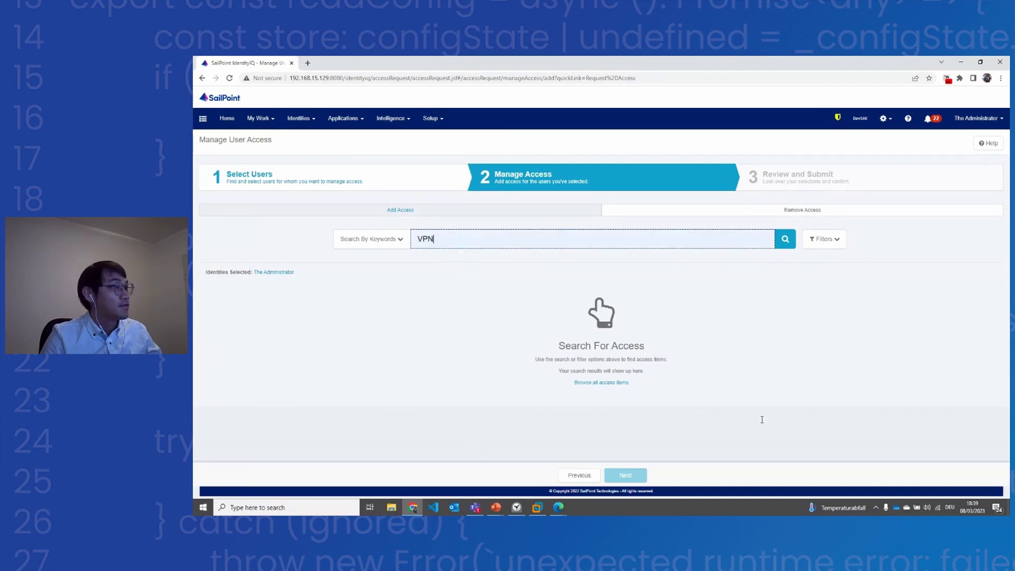
key("Return")
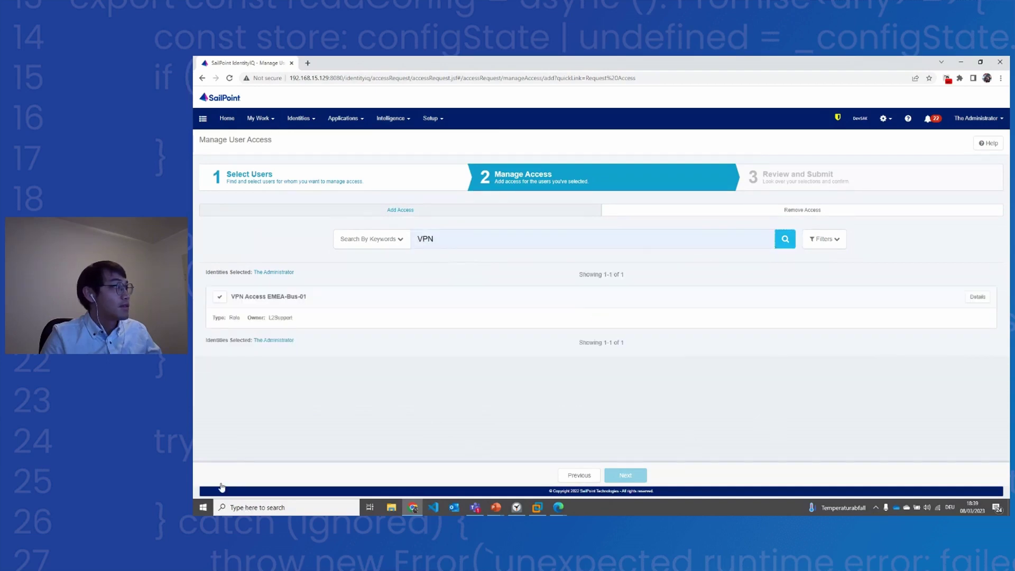
key("space")
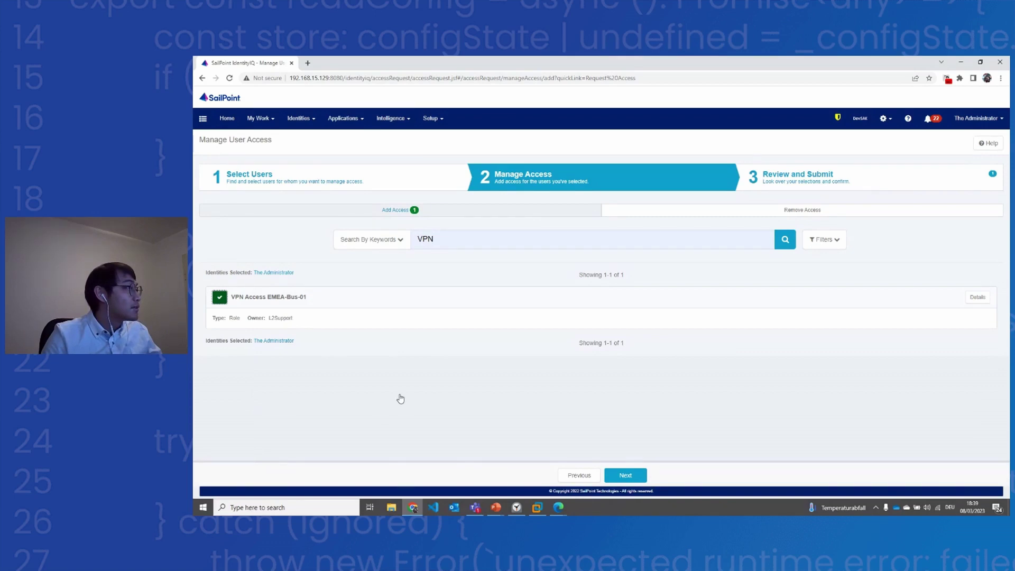
Step: Deselect the VPN Access EMEA-Bus-01 role and return to the user selection stage
key("shift+Tab")
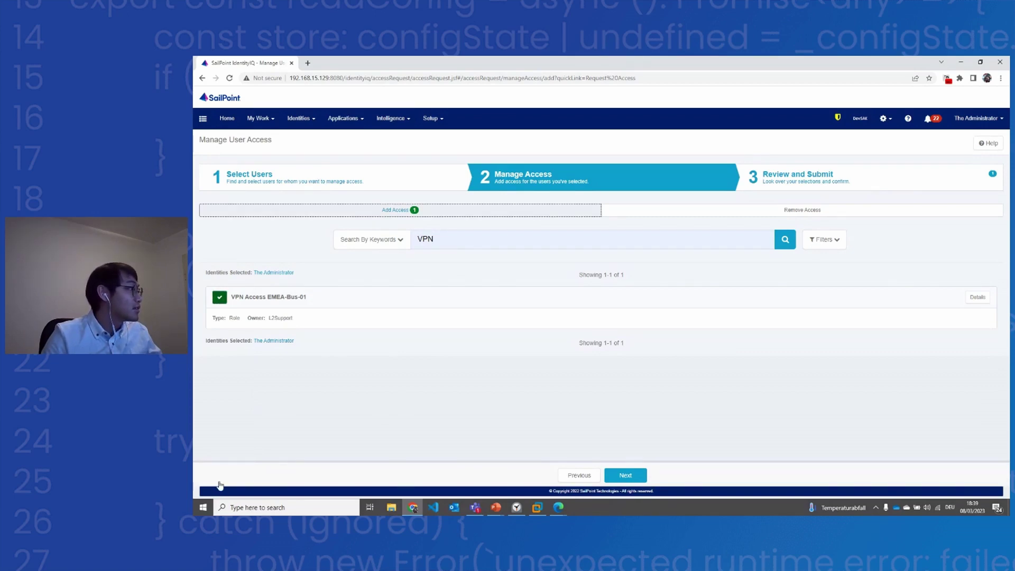
key("Tab")
key("space")
key("shift+Tab")
key("Return")
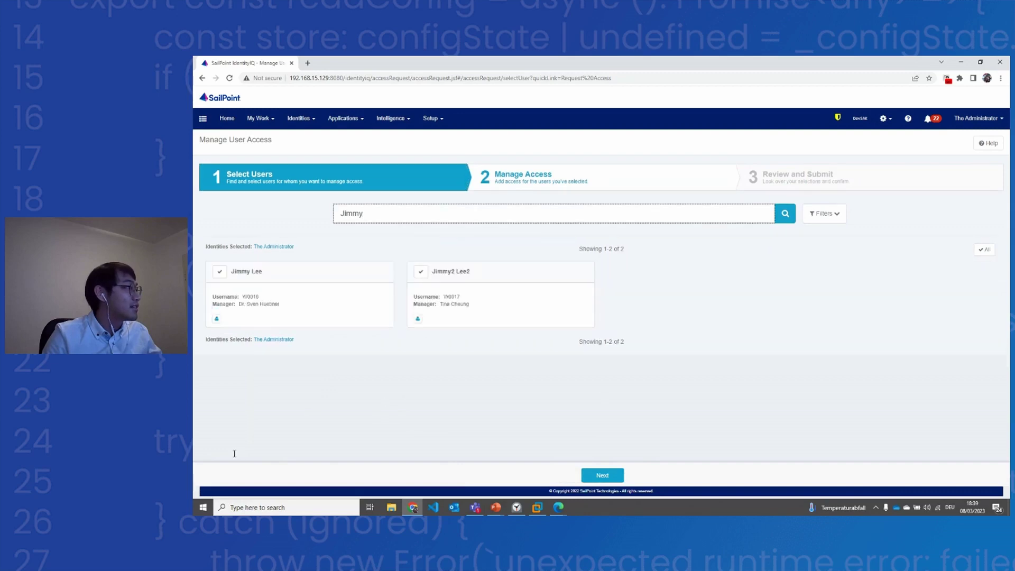
Step: Add the first employee in the user search results to the selected identities
key("Tab")
key("Tab")
key("Tab")
key("Tab")
key("Tab")
key("space")
Step: Remove The Administrator from the selected users and save the selection
key("shift+Tab")
key("shift+Tab")
key("Return")
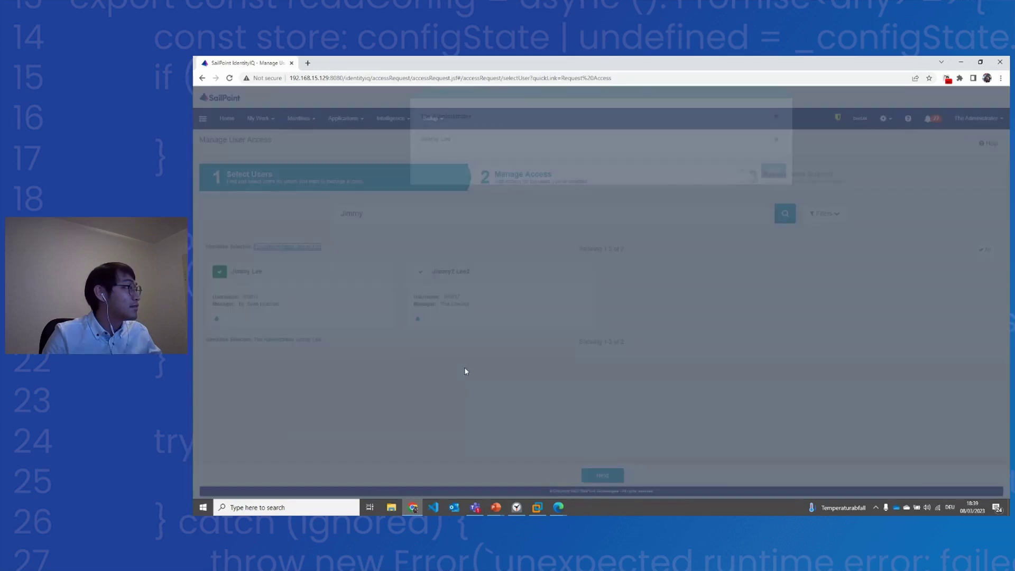
key("Return")
key("Tab")
key("Tab")
key("Tab")
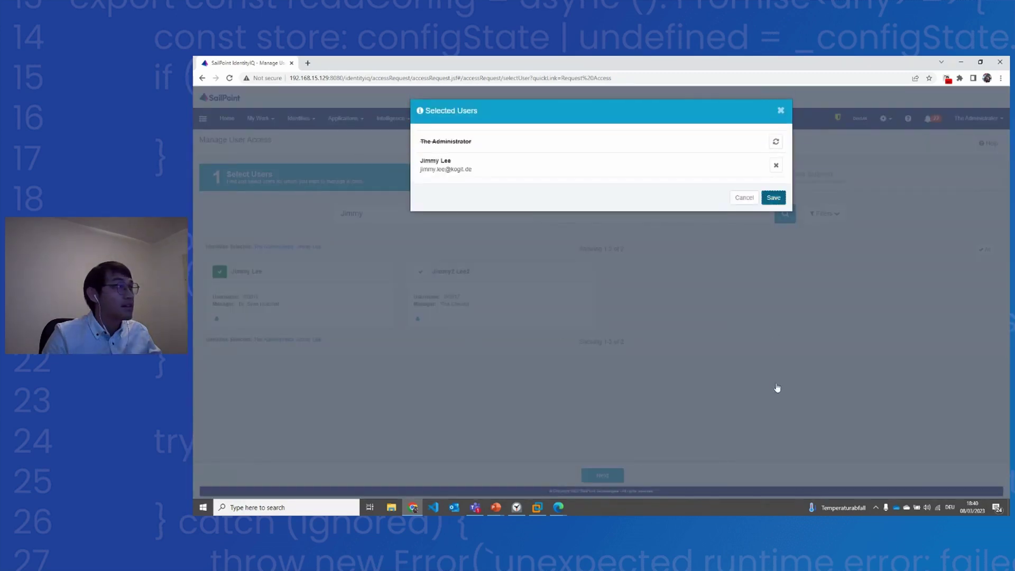
key("Return")
Step: Return to access management and request the VPN Access EMEA-Bus-01 role for the selected employee
key("Tab")
key("Tab")
key("Tab")
key("Tab")
key("Tab")
key("Tab")
key("Tab")
key("Return")
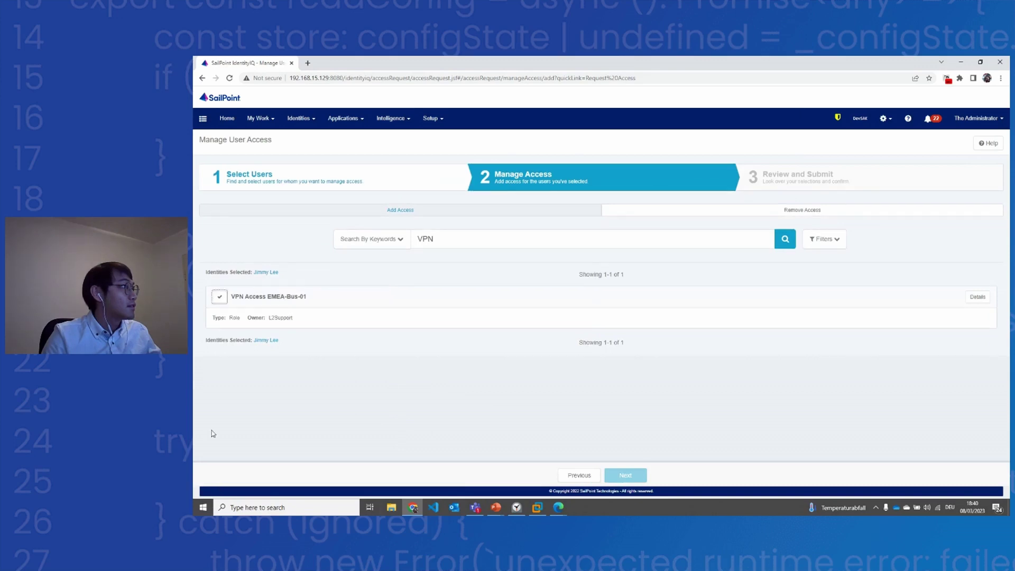
key("space")
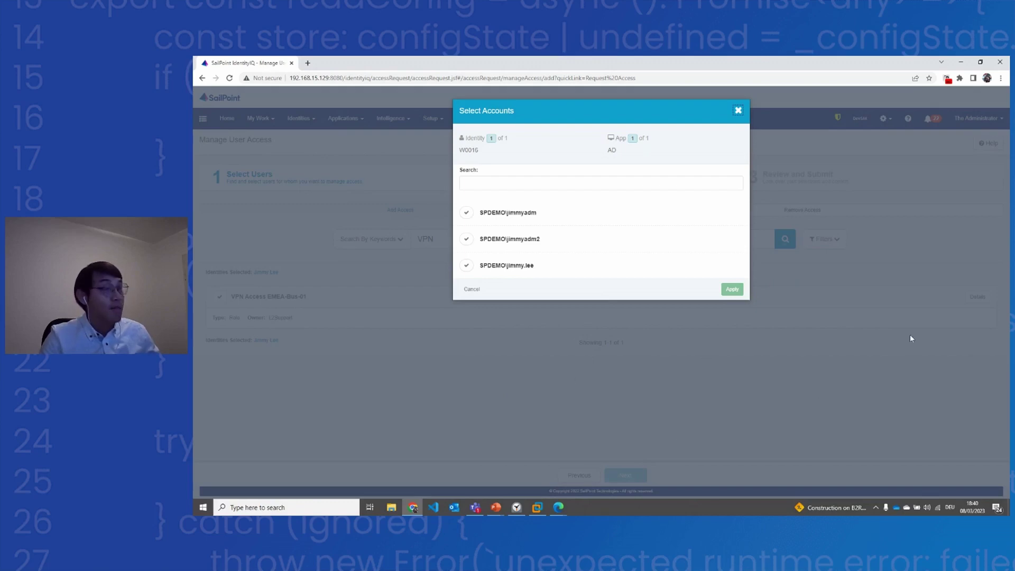
Step: Filter the employee's AD accounts by "adm2", select the matching account, and apply it to the role request
key("ctrl+f")
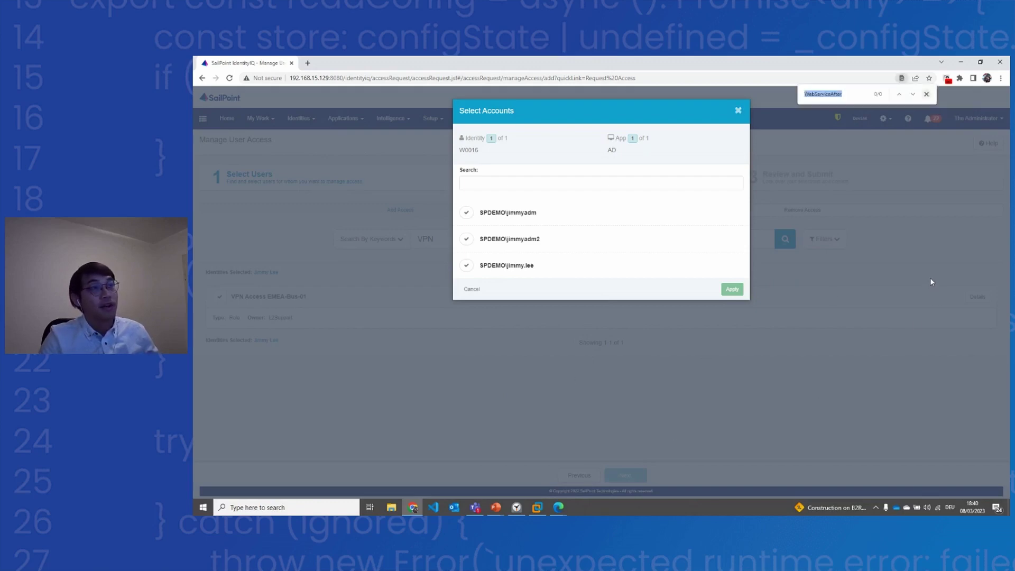
key("Escape")
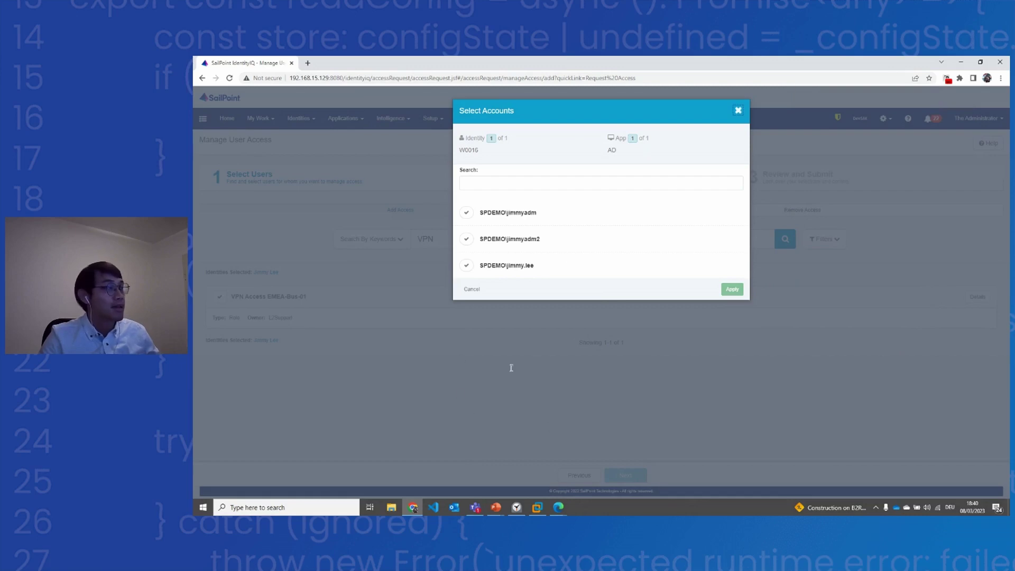
key("Tab")
type("a")
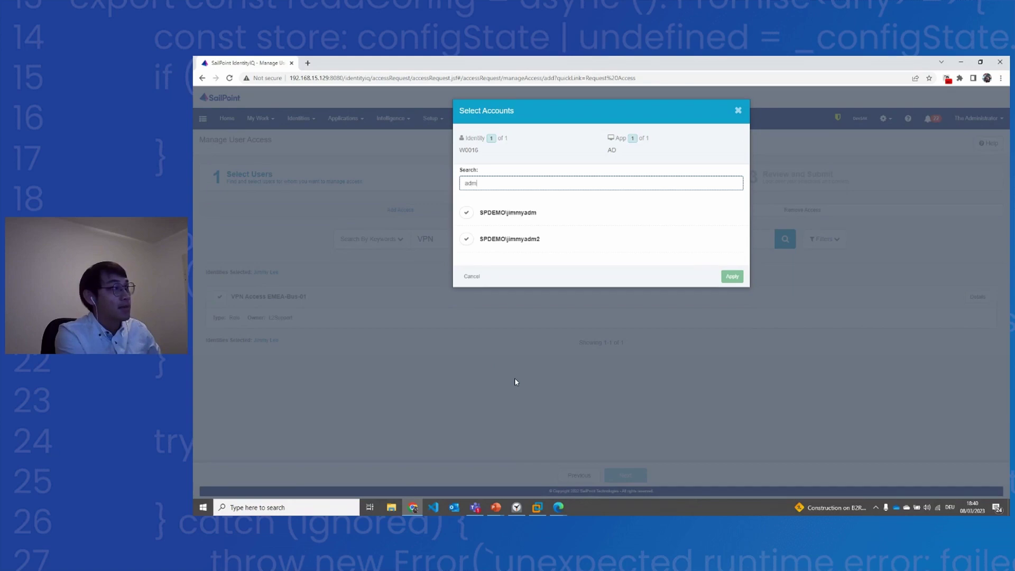
type("dm2")
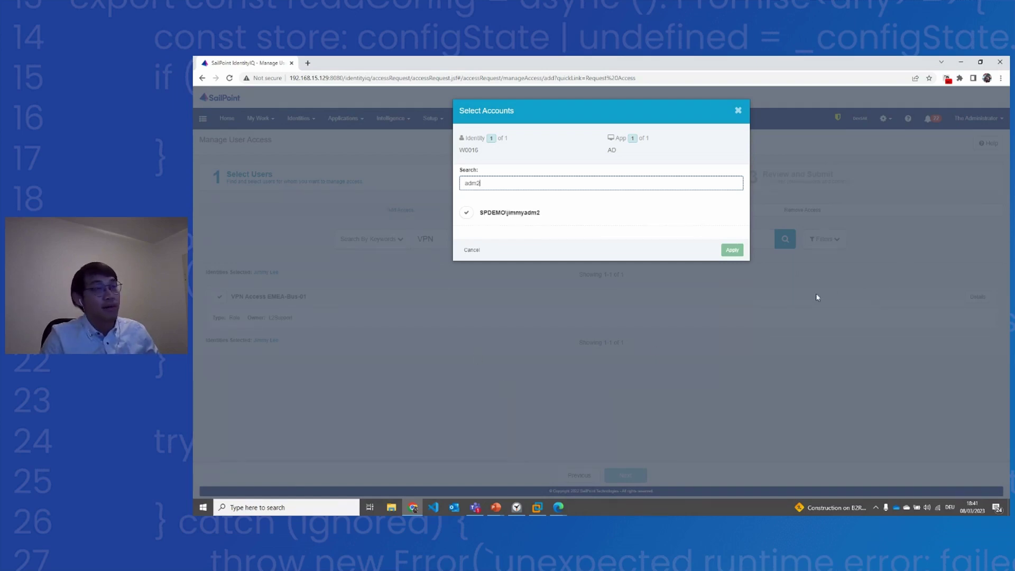
left_click(466, 213)
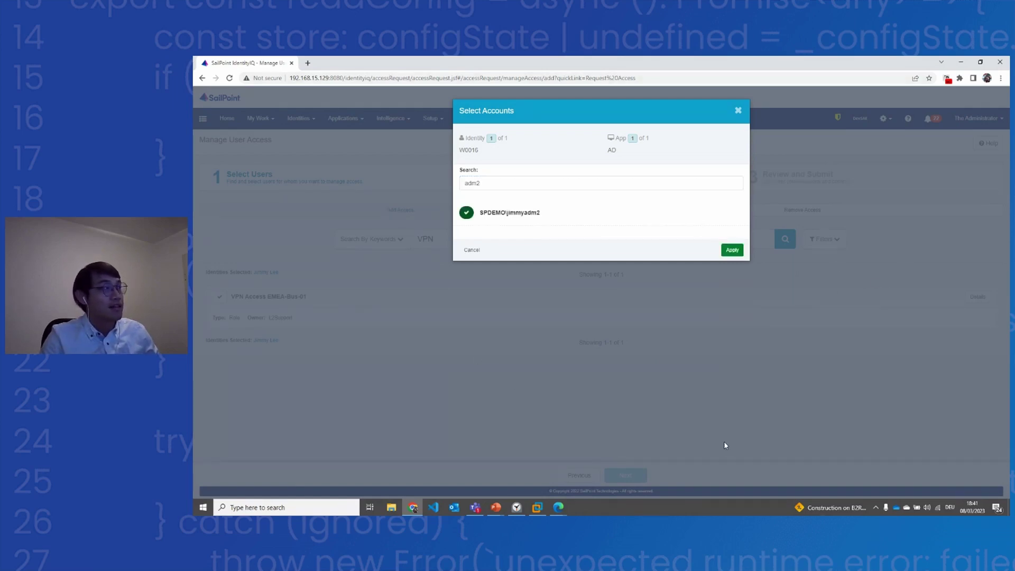
key("Return")
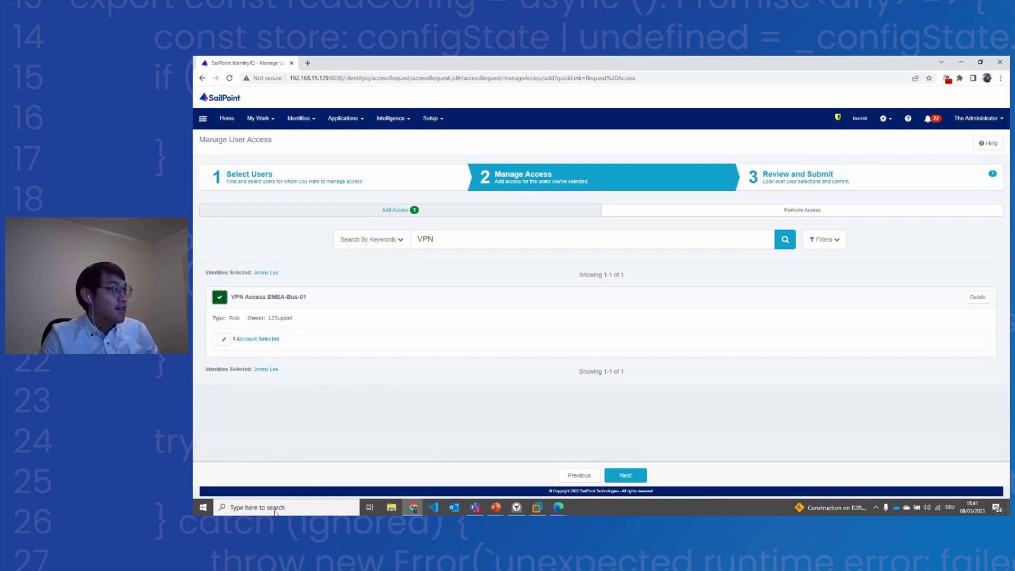
Step: Proceed to the review stage and cancel the access request
left_click(626, 475)
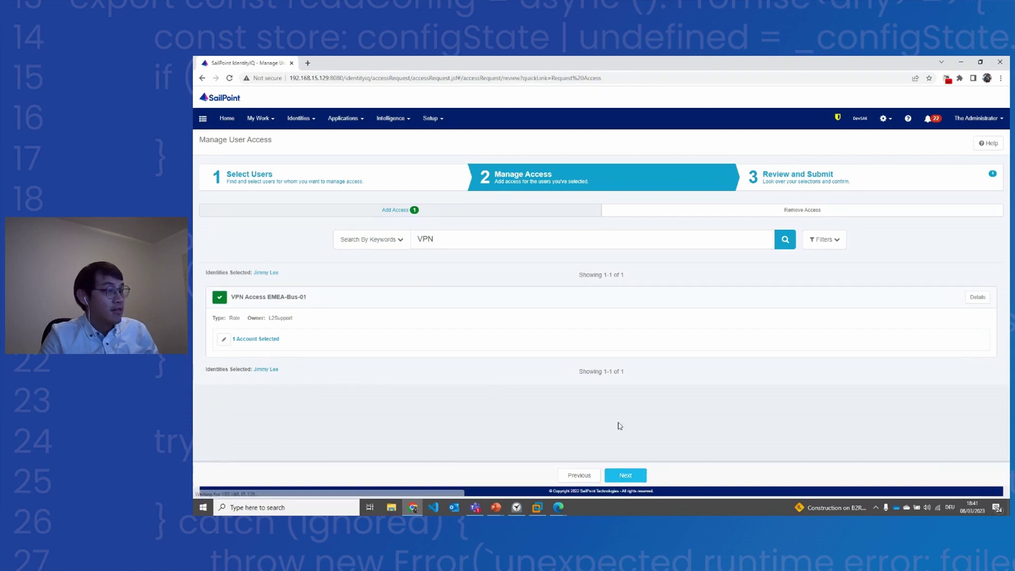
left_click(602, 475)
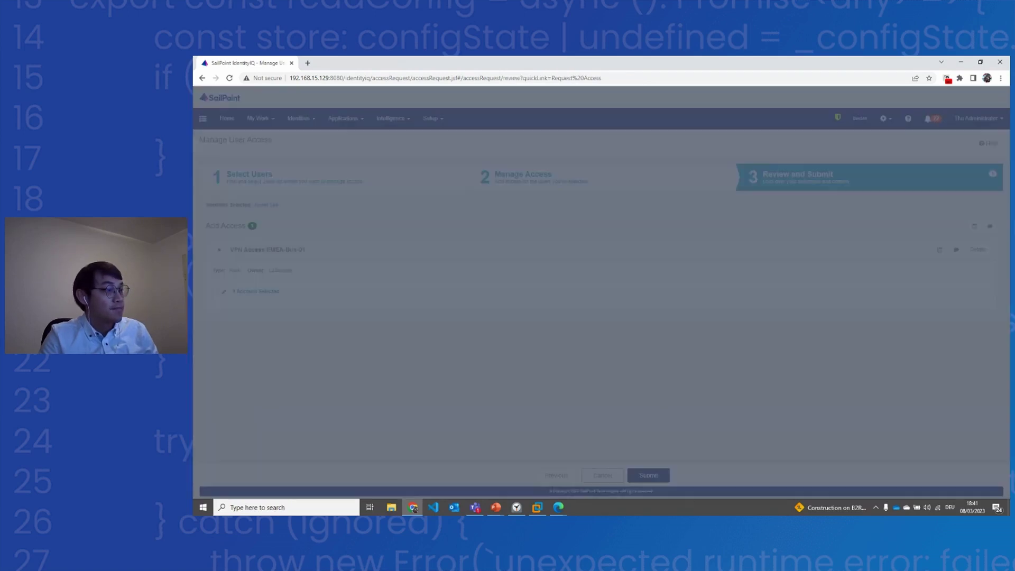
key("Return")
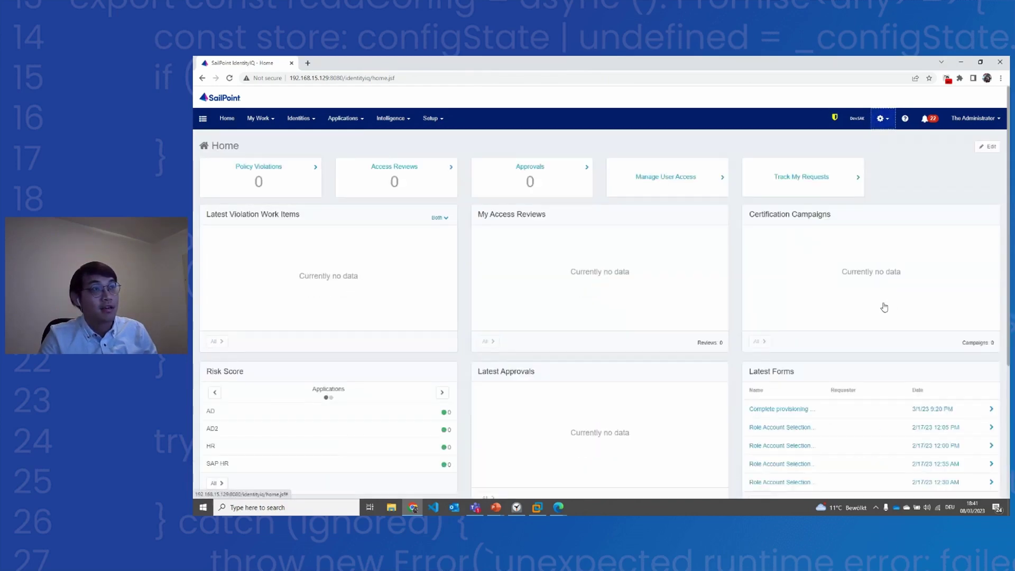
Step: In the installed plugins, disable iiqAccessRequestExtensionPluginDemo and enable KOGIT Access Request Extension
left_click(881, 119)
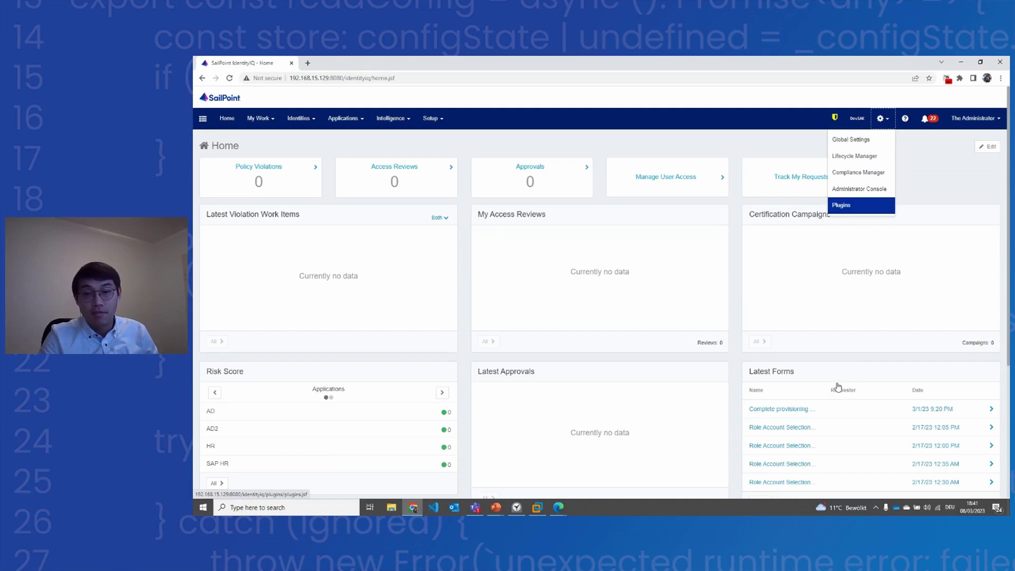
key("Return")
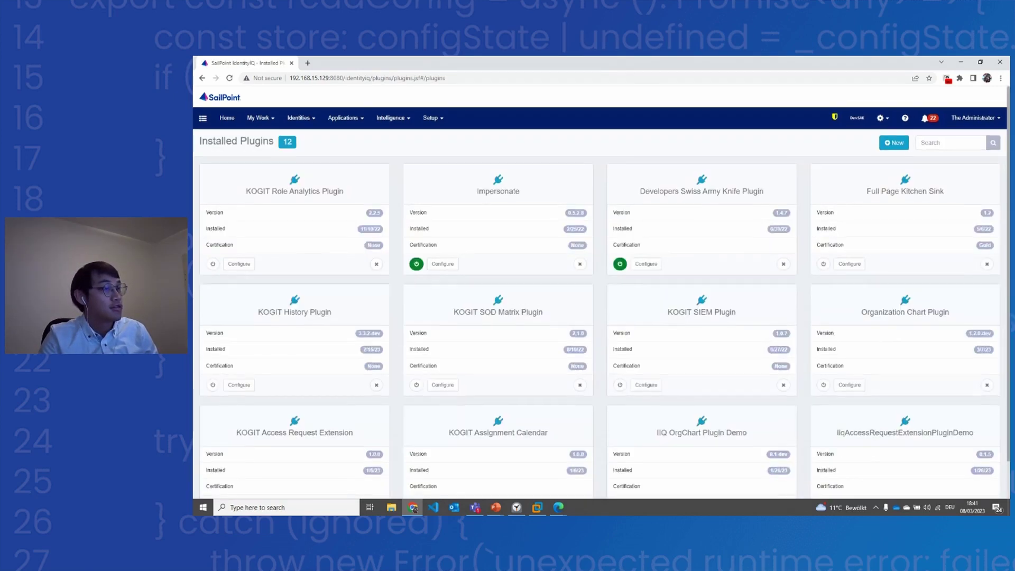
scroll(509, 467, "down", 1)
scroll(601, 292, "down", 1)
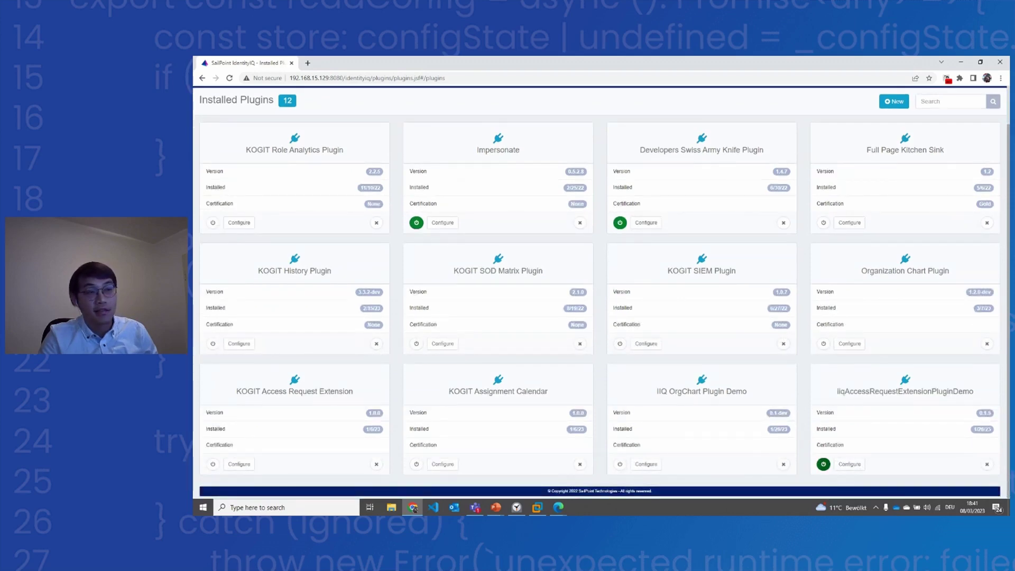
left_click(823, 464)
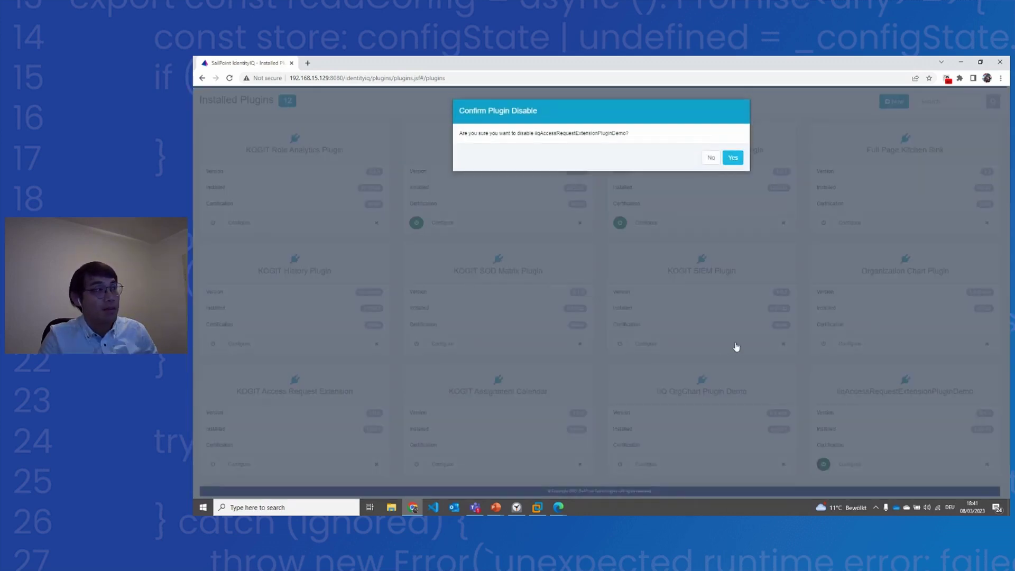
key("Return")
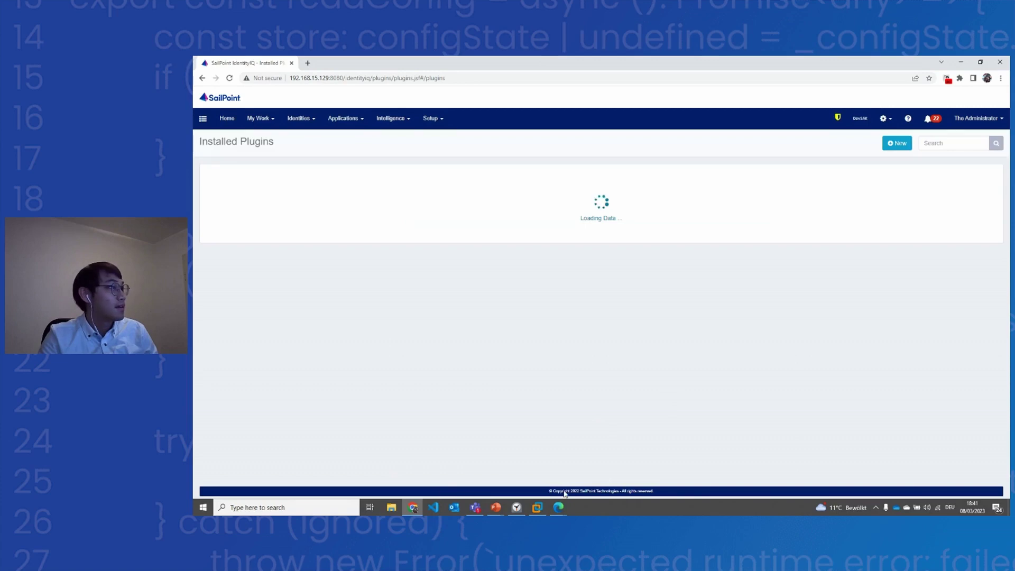
scroll(212, 464, "down", 1)
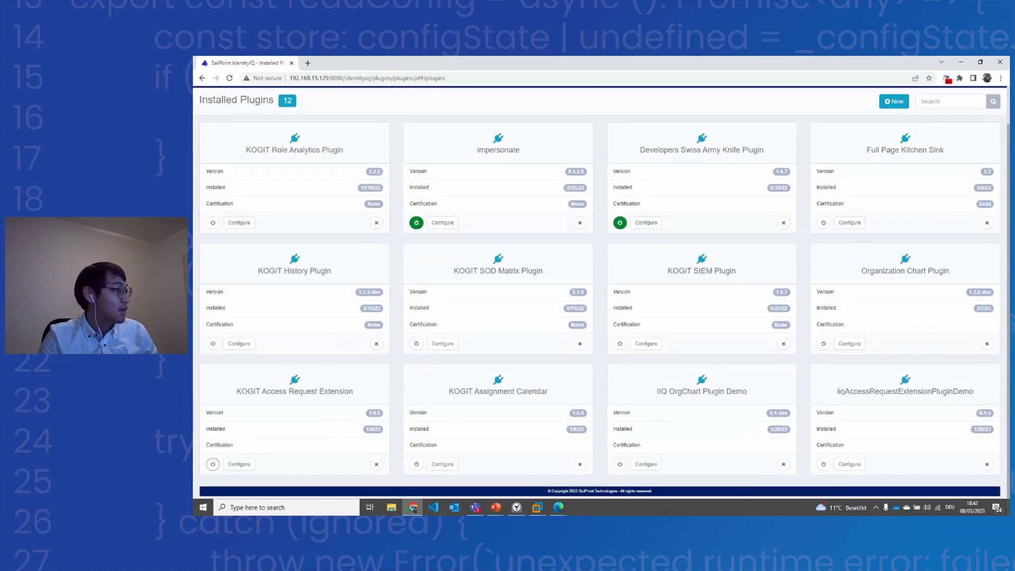
left_click(213, 464)
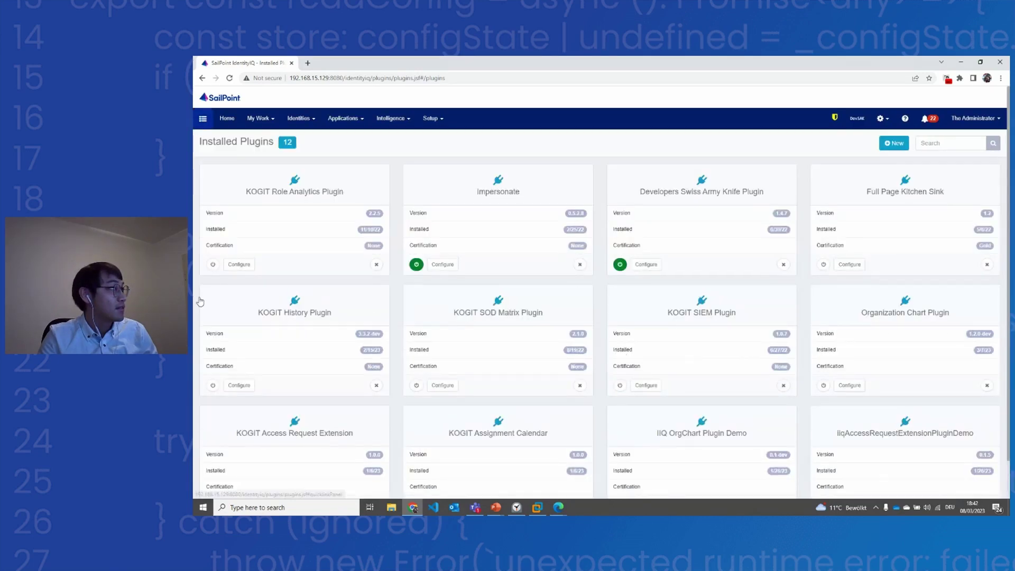
Step: Start a new Manage User Access request and open the Search by Account dialog
left_click(203, 118)
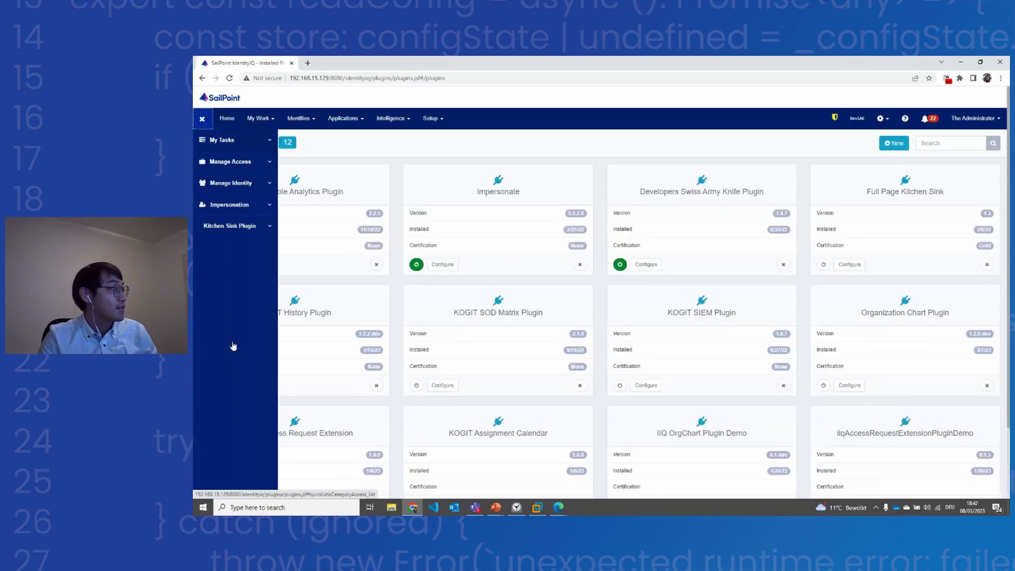
left_click(232, 161)
left_click(224, 181)
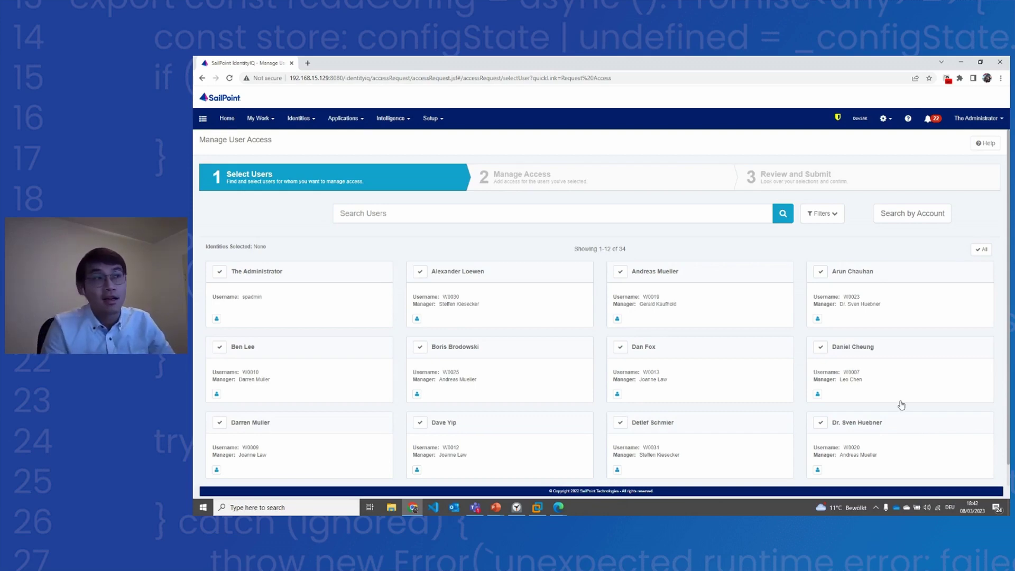
key("Return")
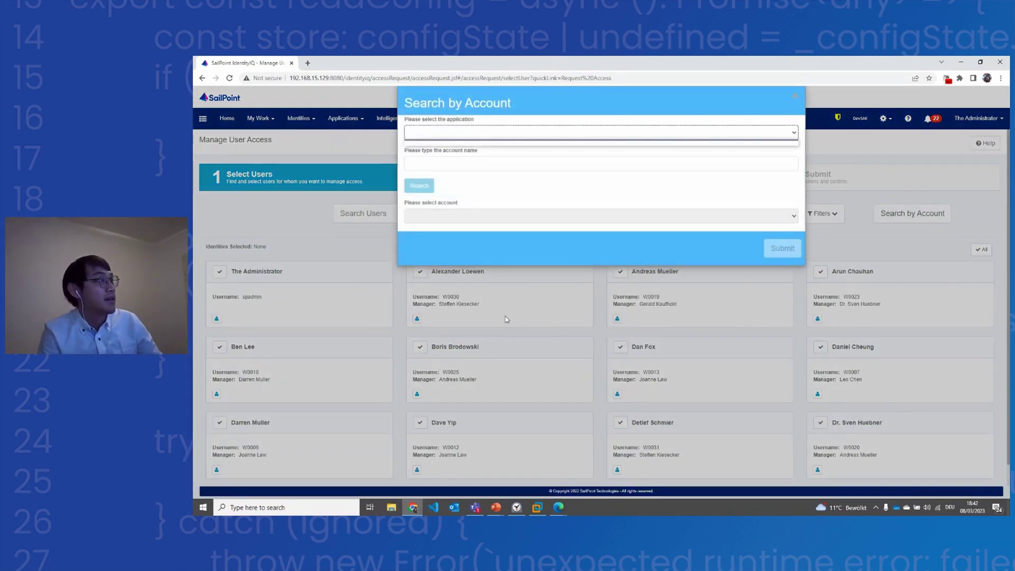
Step: Search the AD application's accounts for "shared" in the Search by Account dialog
left_click(580, 369)
left_click(597, 133)
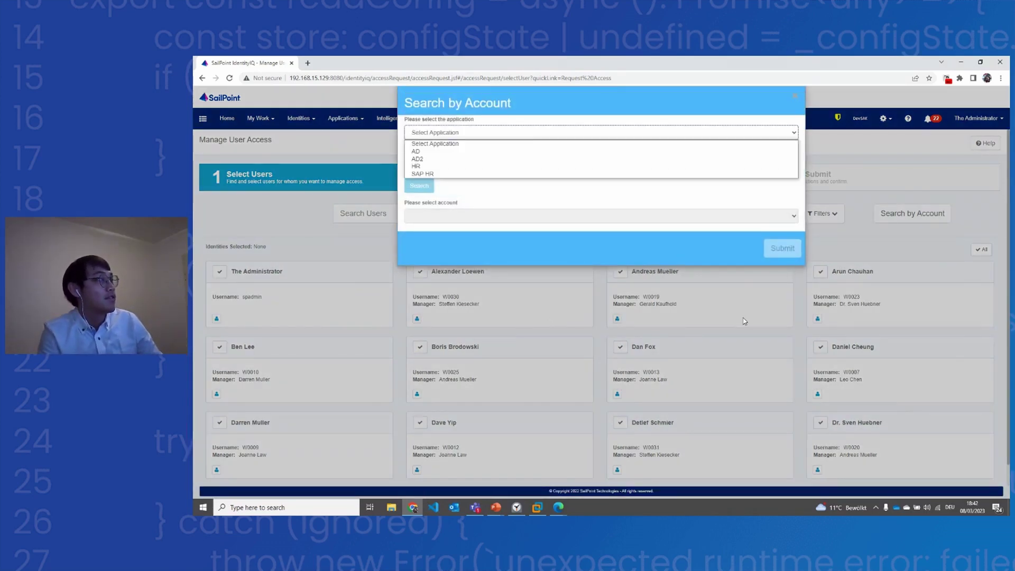
left_click(453, 151)
left_click(440, 163)
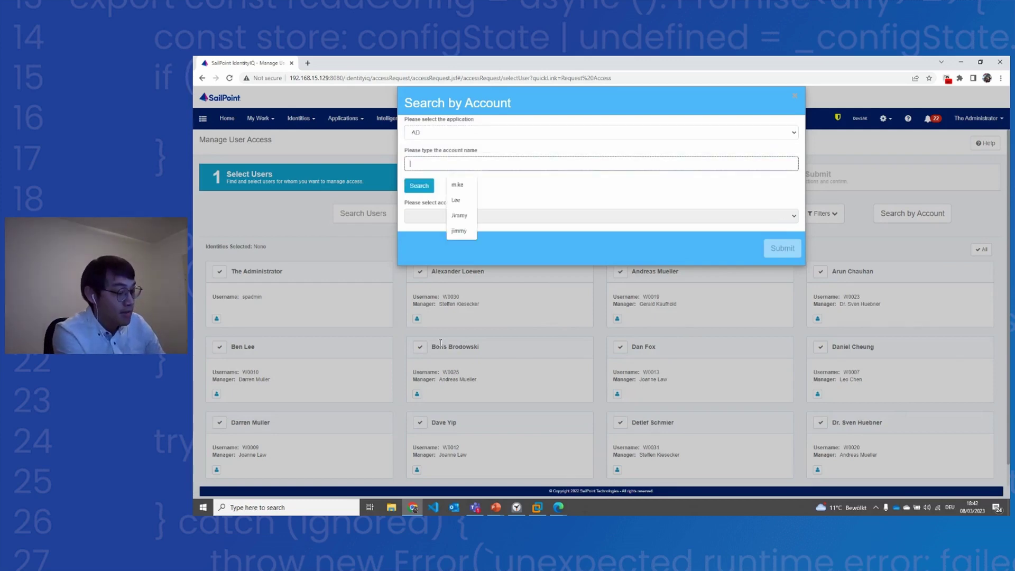
type("share")
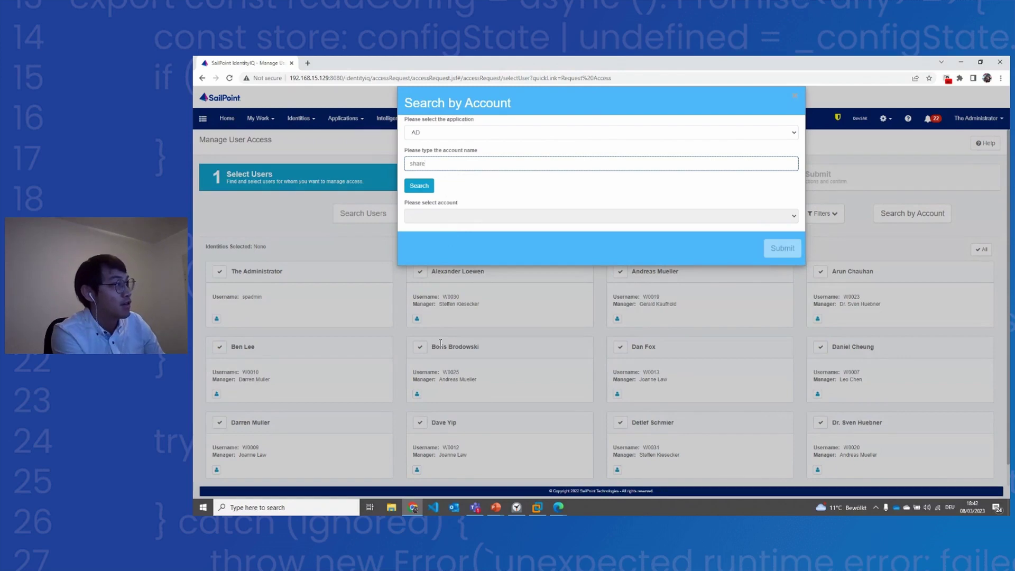
type("d")
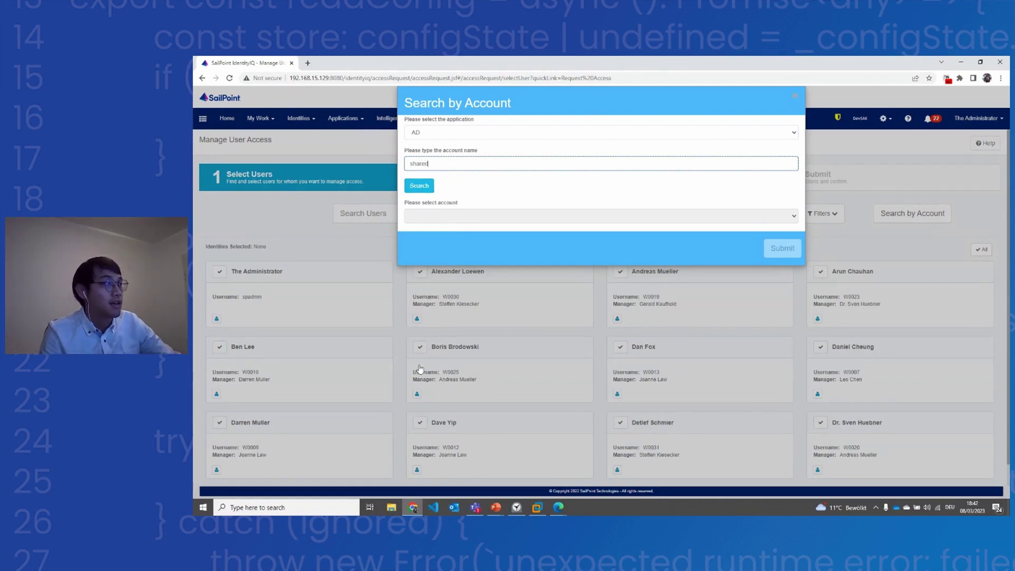
key("Tab")
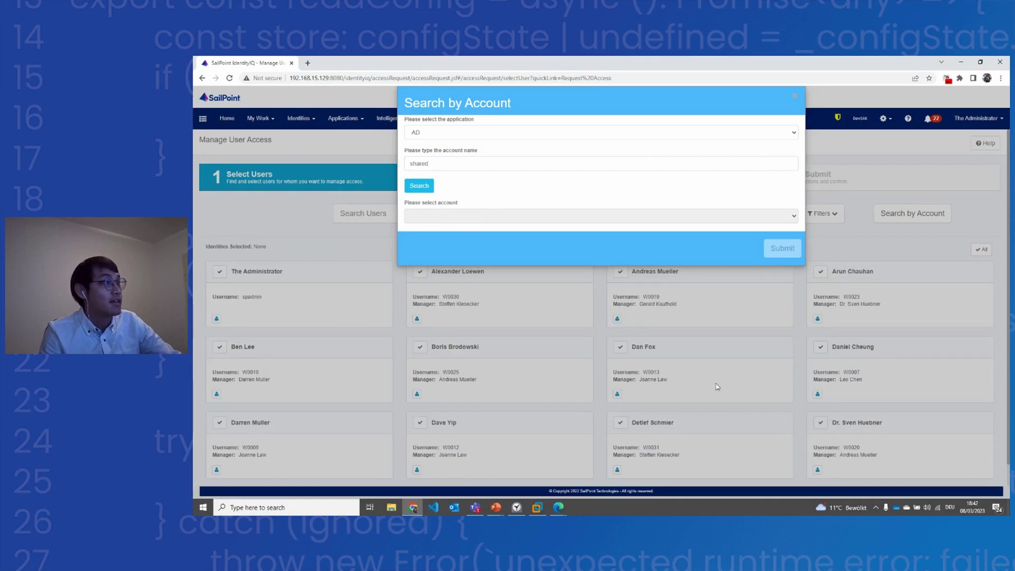
key("Return")
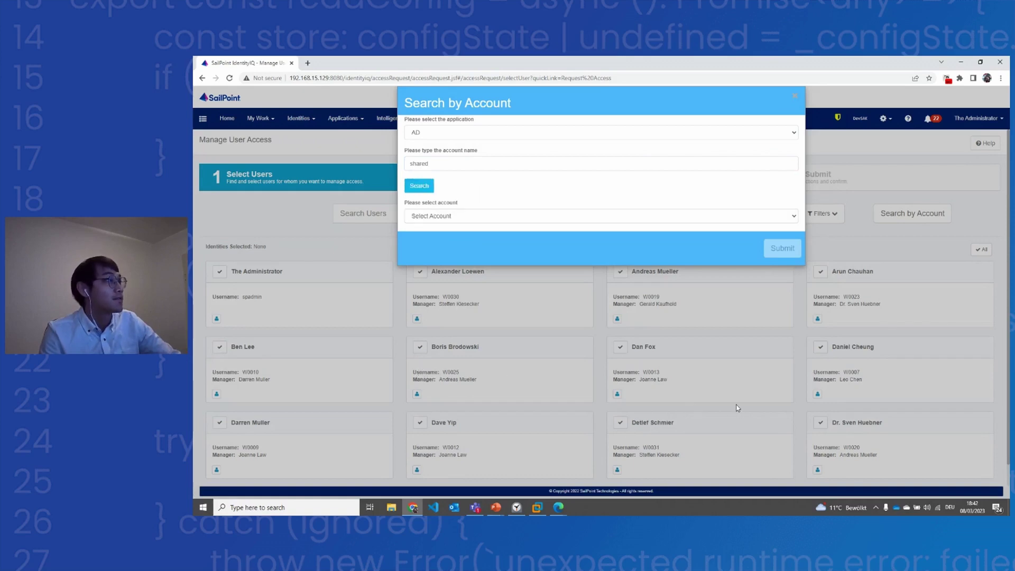
Step: Choose the SPDEMO\sharedaccount1 account from the matching accounts and submit it to select its owner for the request
key("Tab")
key("space")
key("Down")
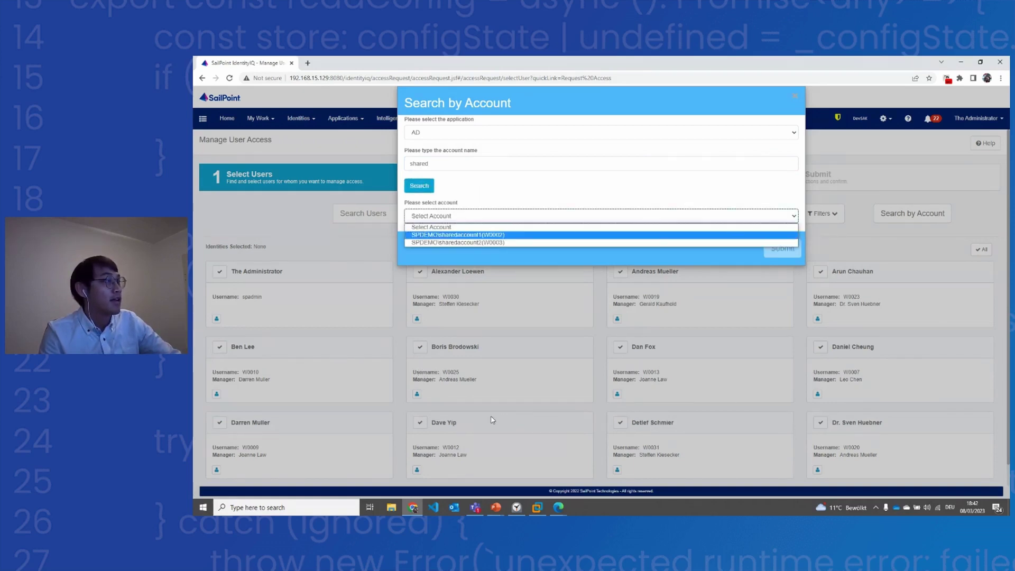
key("Up")
key("Down")
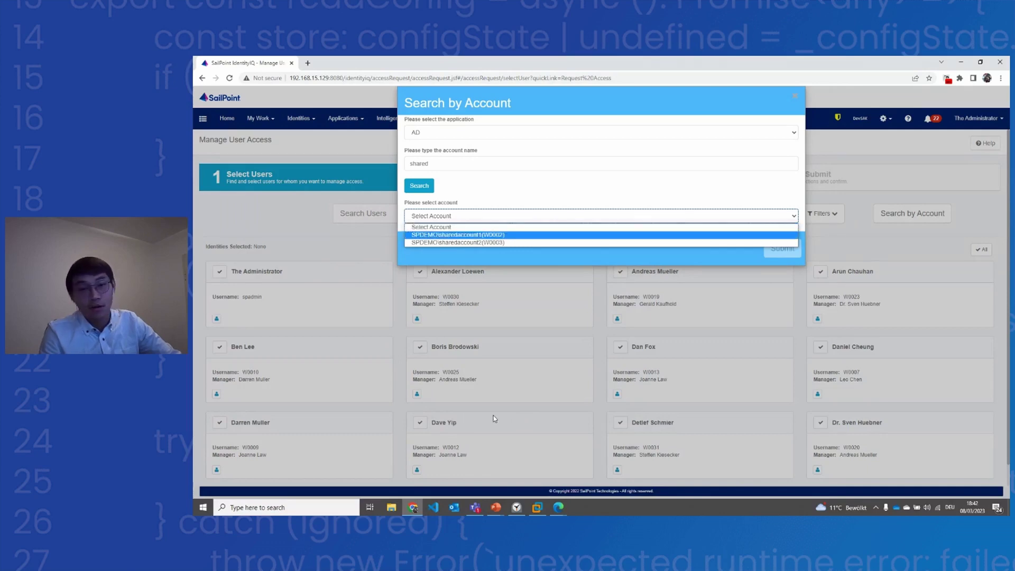
key("Up")
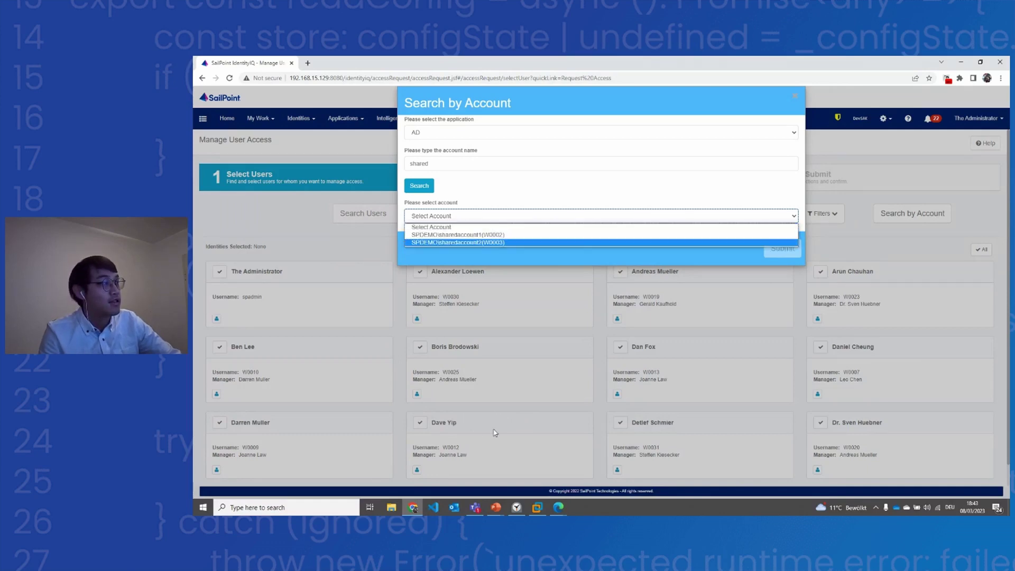
key("Down")
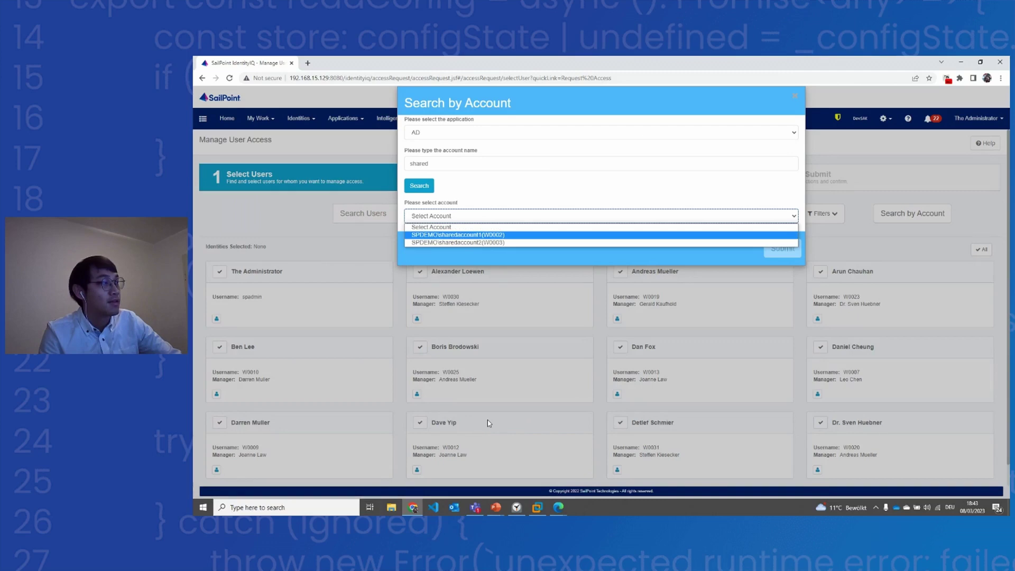
key("Return")
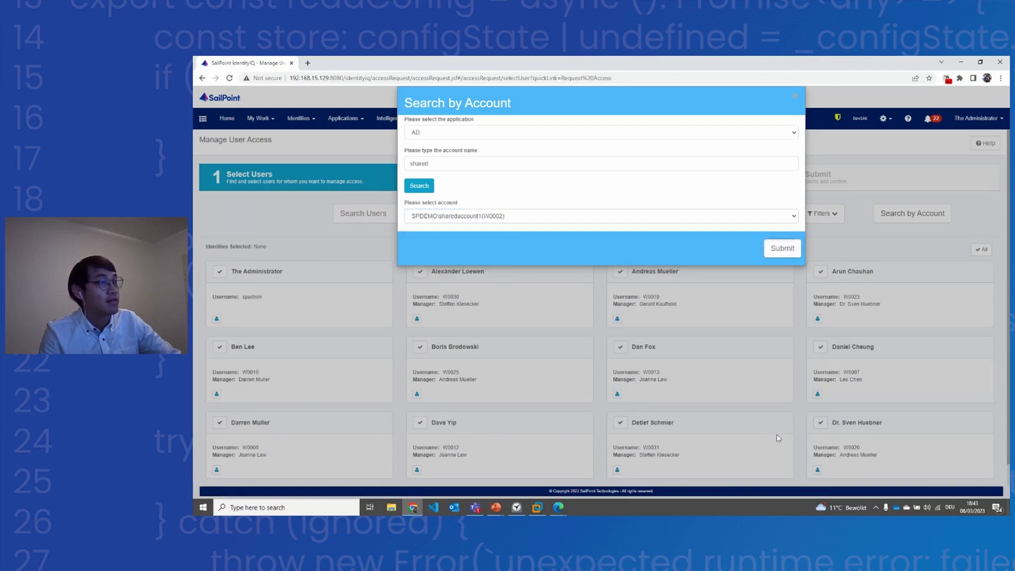
key("Return")
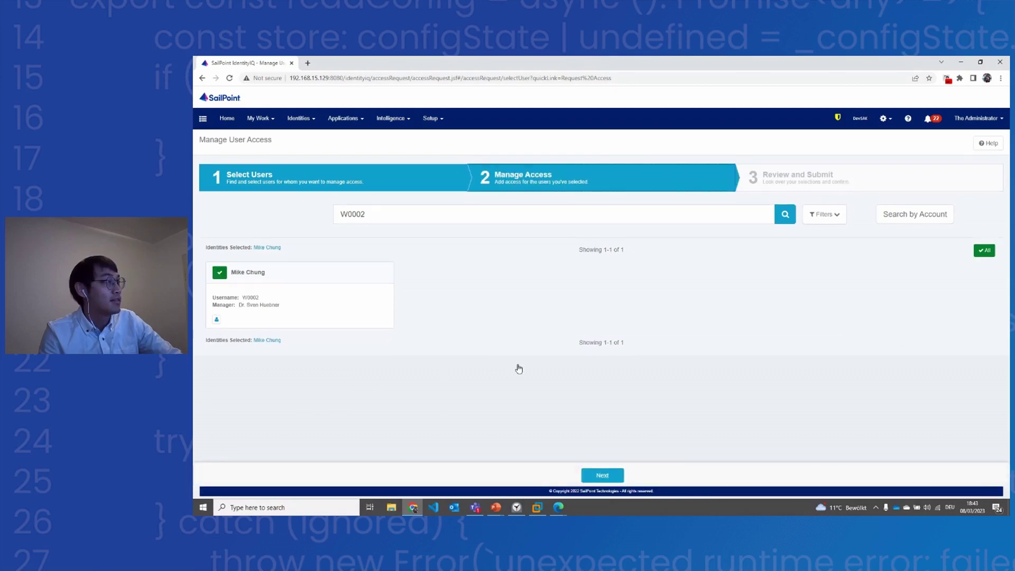
Step: Proceed to the Manage Access stage and search the available access for VPN
left_click(602, 475)
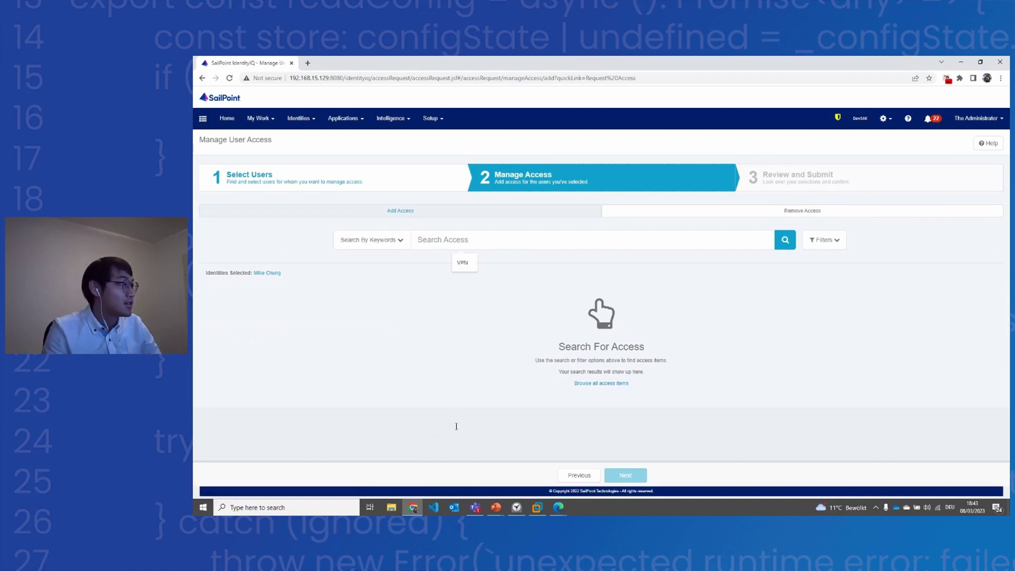
key("Down")
key("Return")
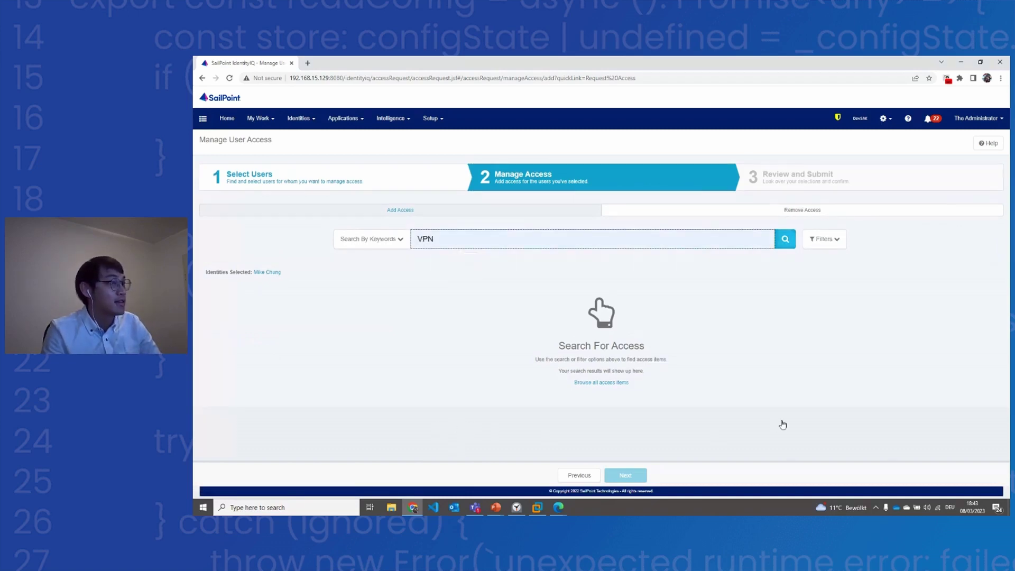
key("Tab")
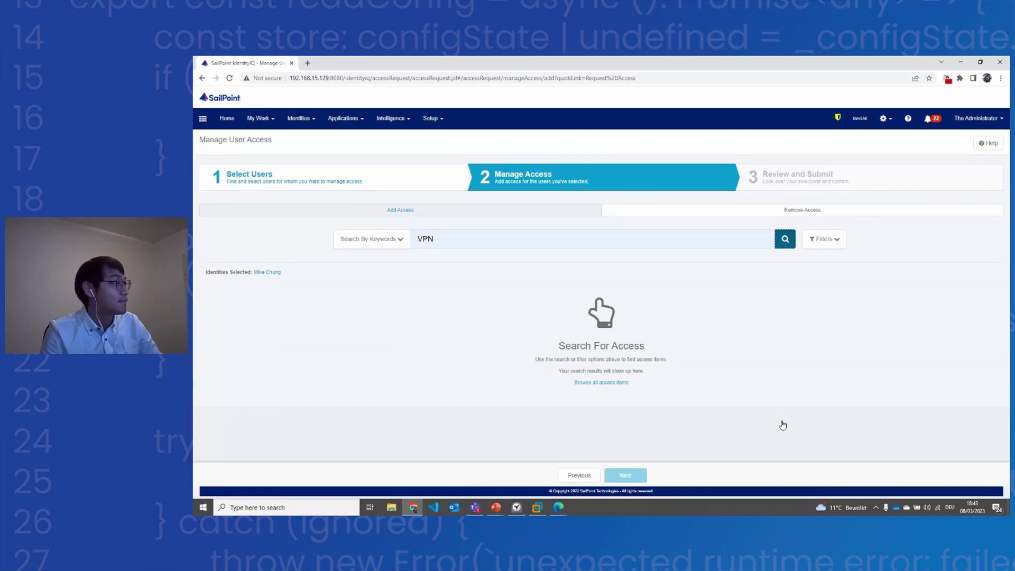
key("Return")
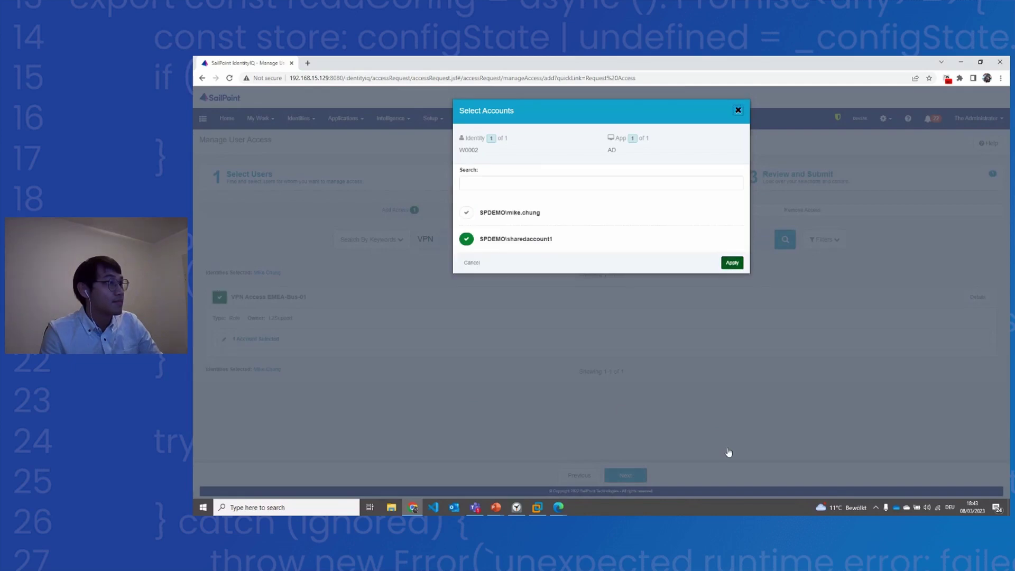
Step: Apply SPDEMO\sharedaccount1 as the account for the VPN Access EMEA-Bus-01 role and proceed to the review stage
left_click(732, 263)
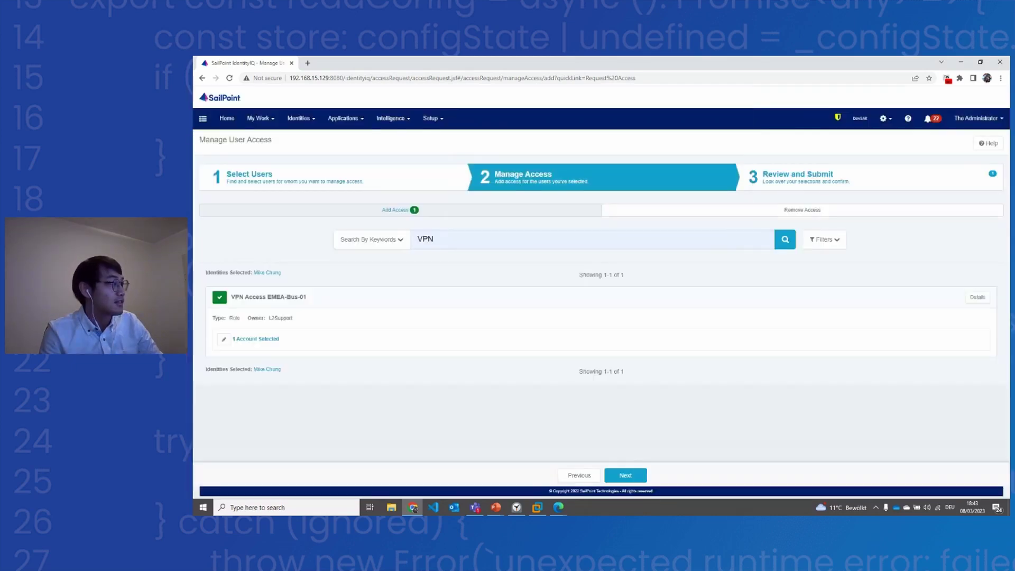
left_click(626, 475)
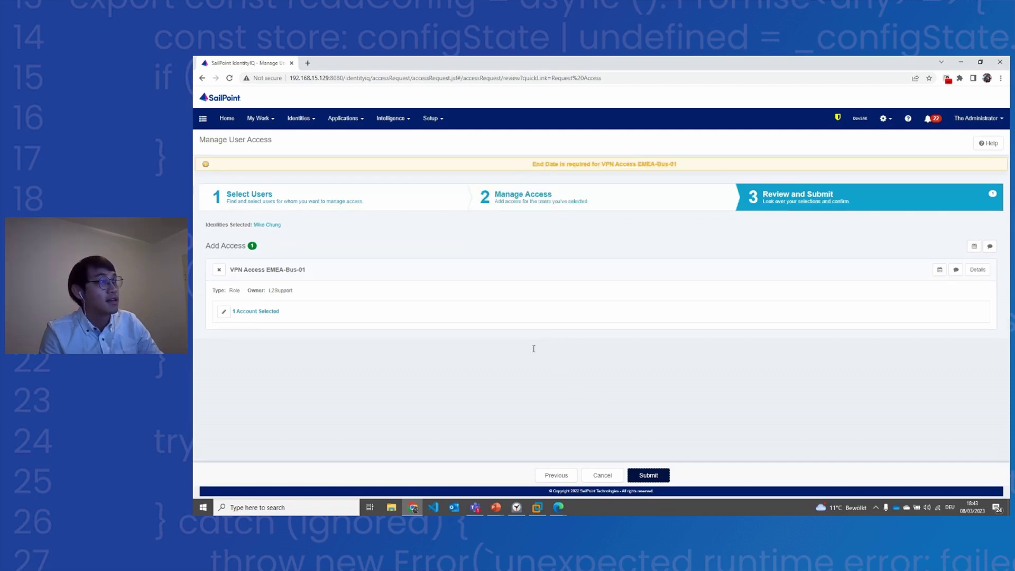
left_click_drag(533, 348, 681, 356)
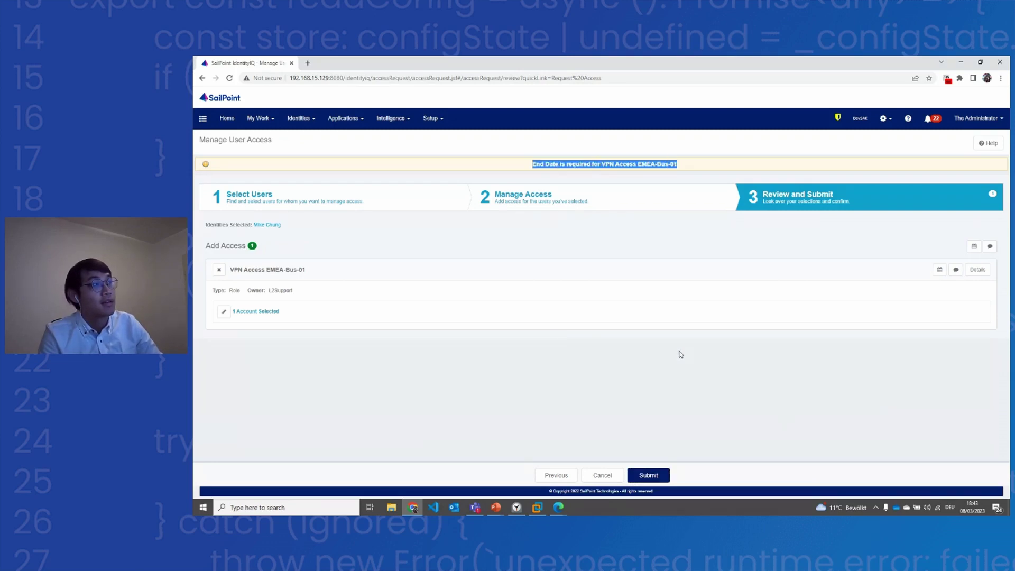
left_click(601, 348)
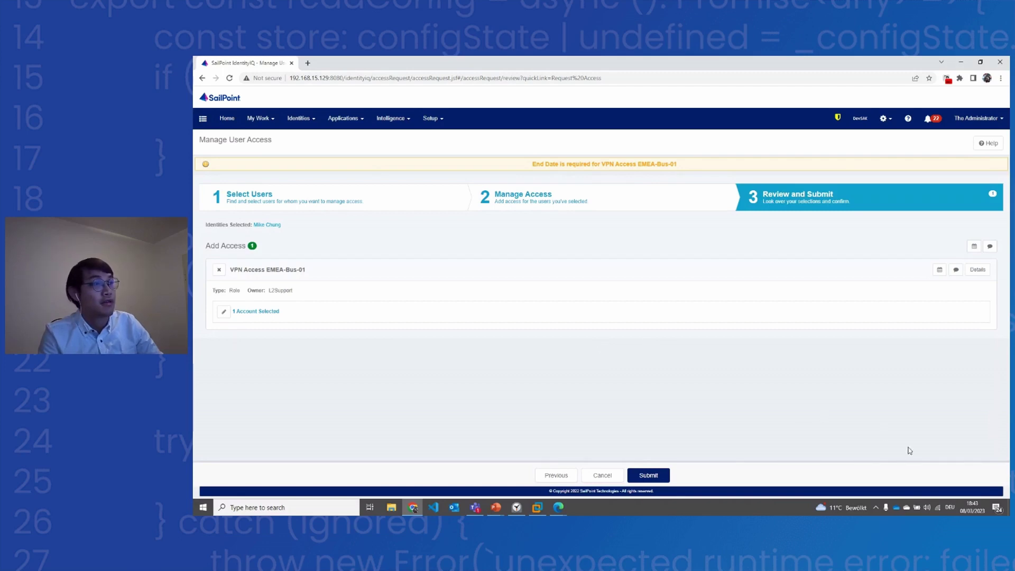
Step: Try to schedule VPN Access EMEA-Bus-01 with start date 03/08/2023 and end date 03/30/2023, and leave the date dialog without saving
left_click(939, 269)
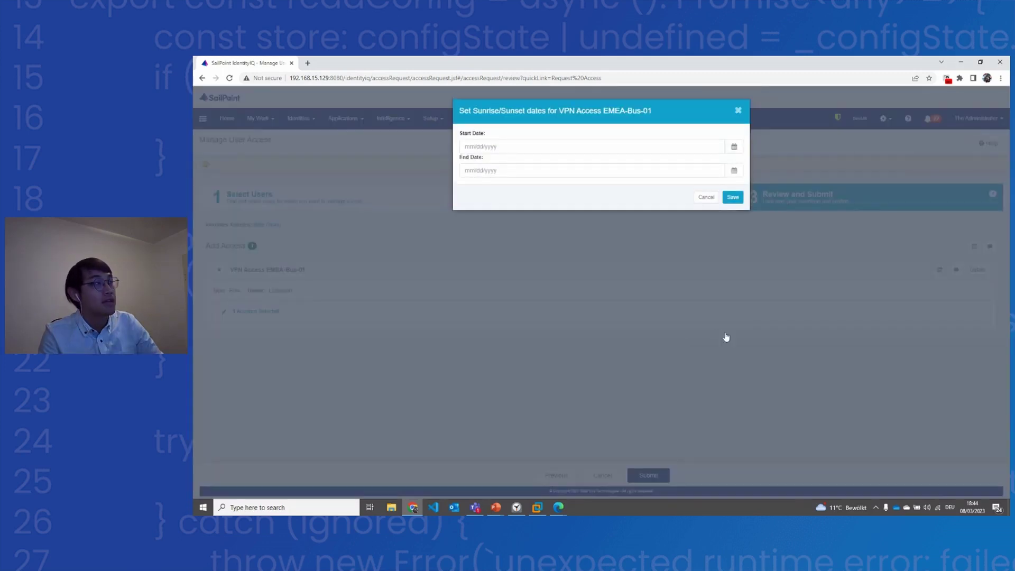
left_click(733, 147)
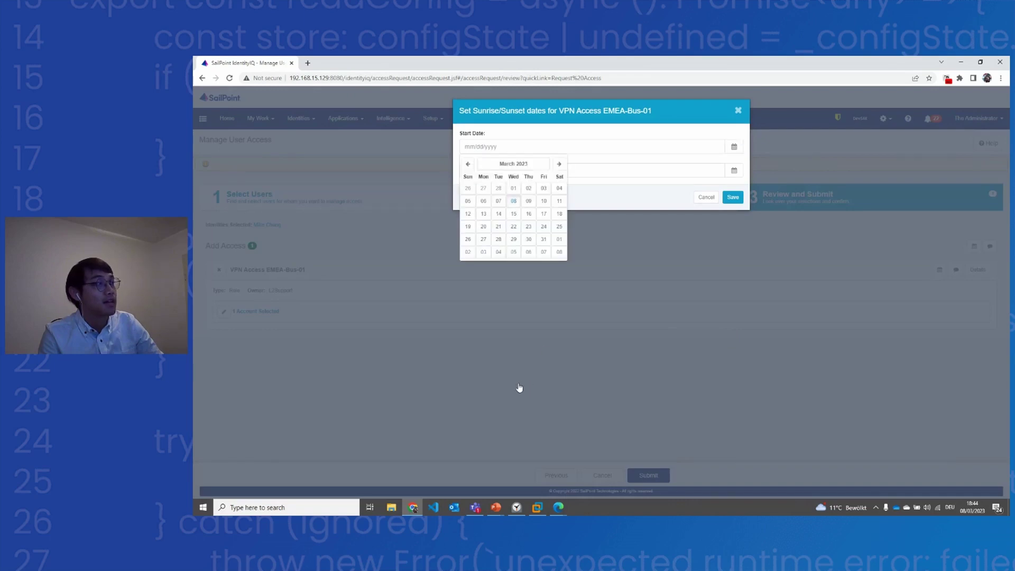
left_click(513, 201)
left_click(733, 170)
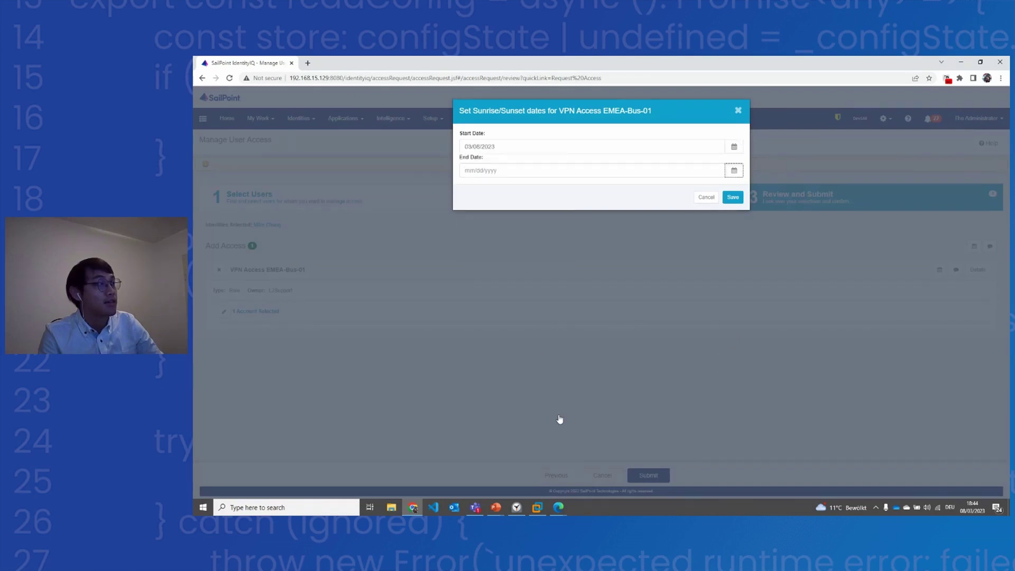
left_click(528, 263)
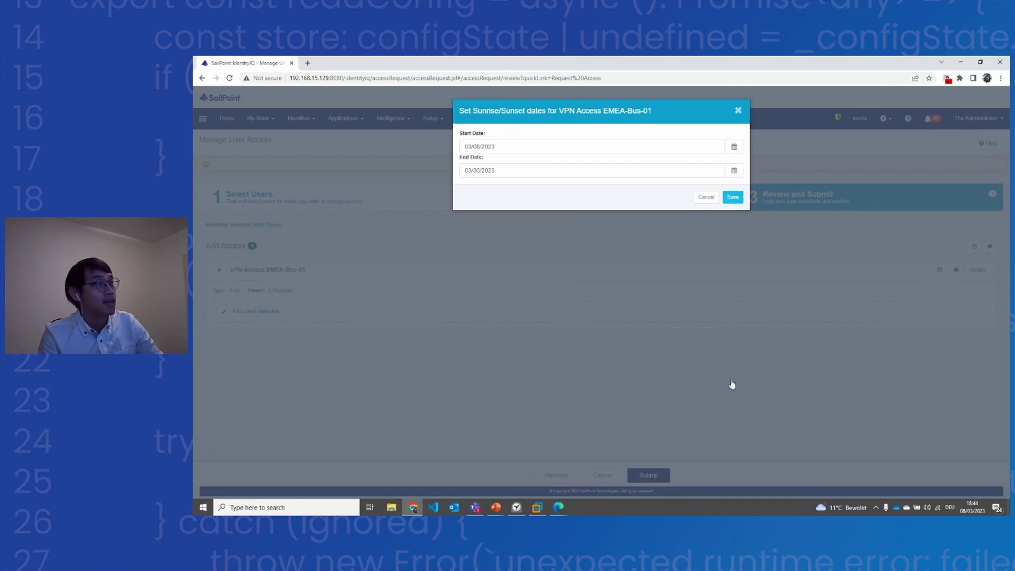
key("Return")
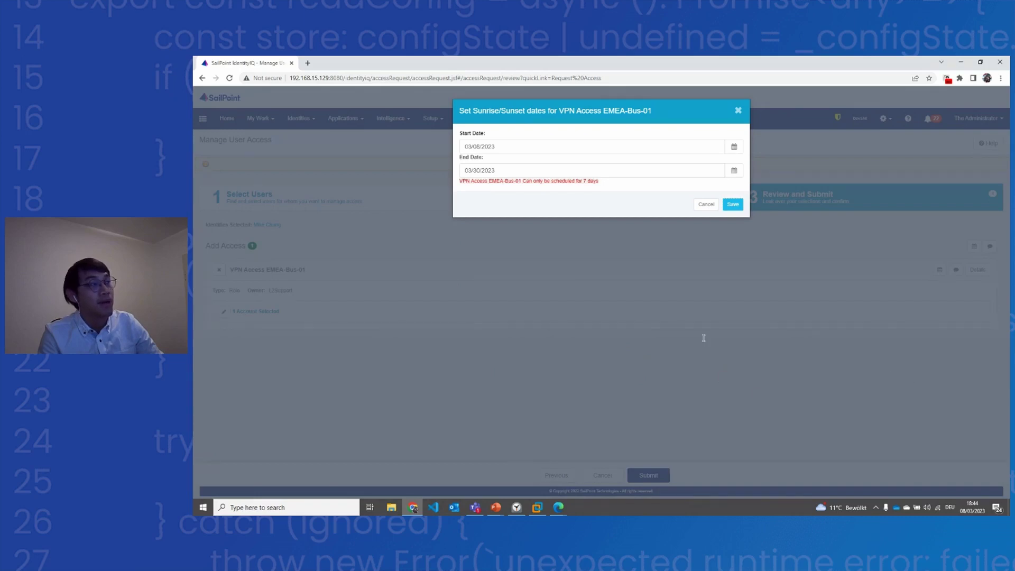
left_click_drag(599, 366, 461, 364)
left_click(533, 382)
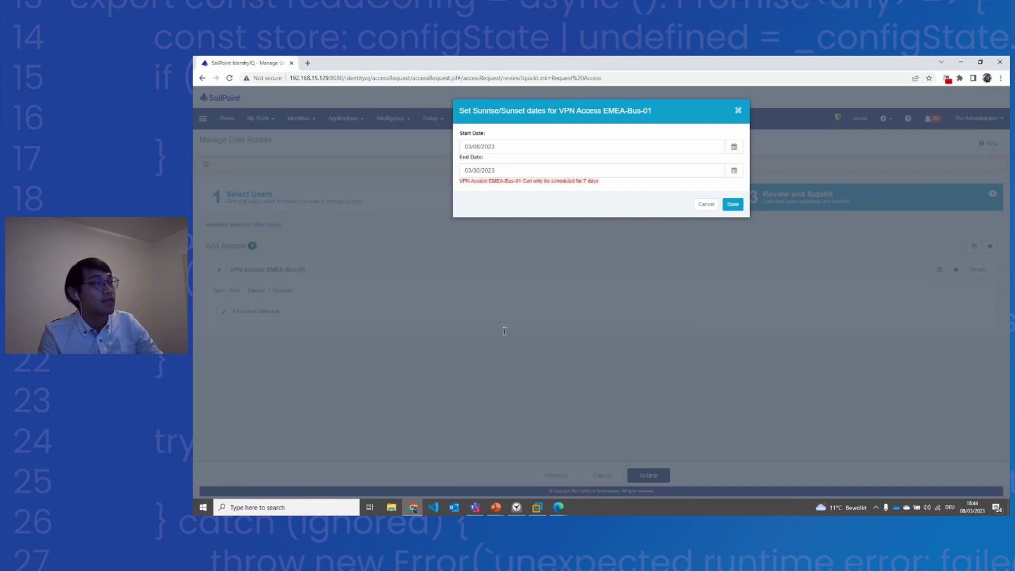
left_click_drag(592, 367, 580, 367)
left_click(705, 389)
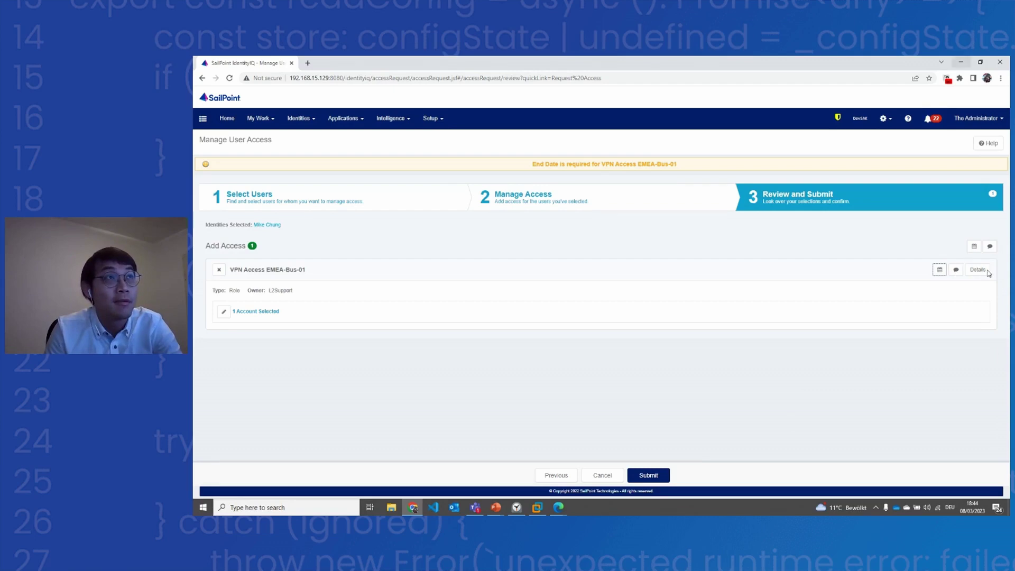
left_click(960, 61)
key("Right")
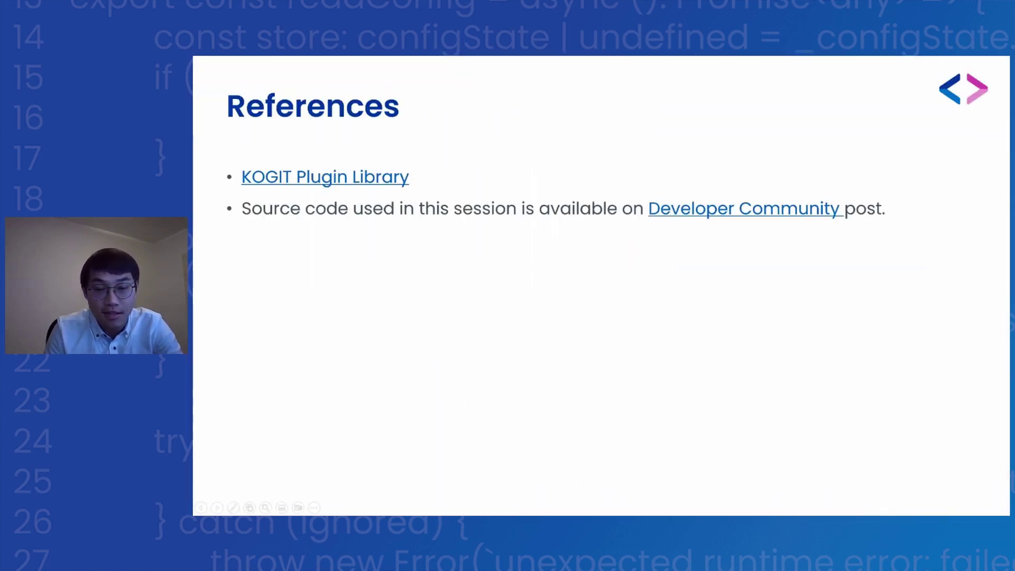
key("Right")
key("Left")
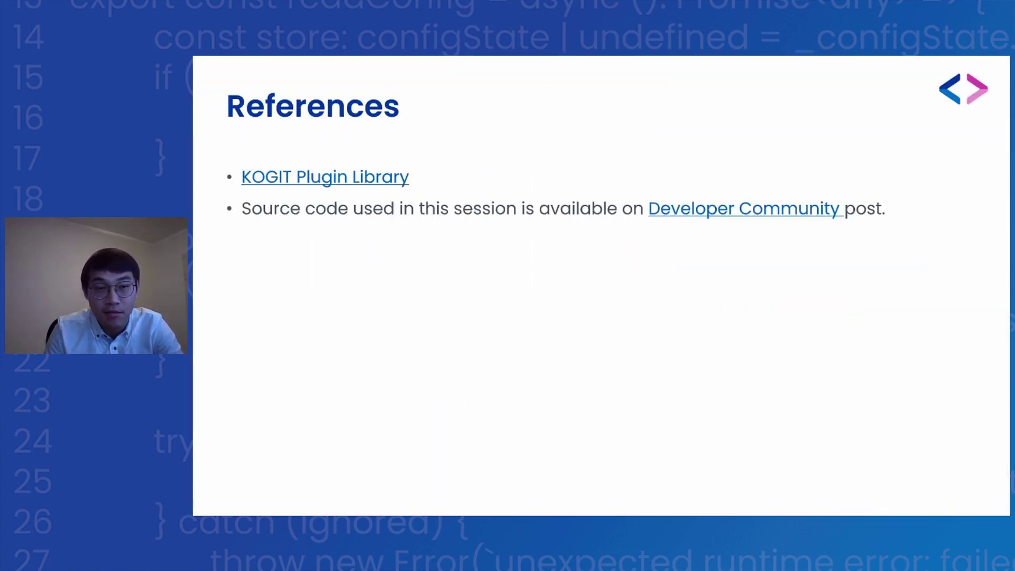